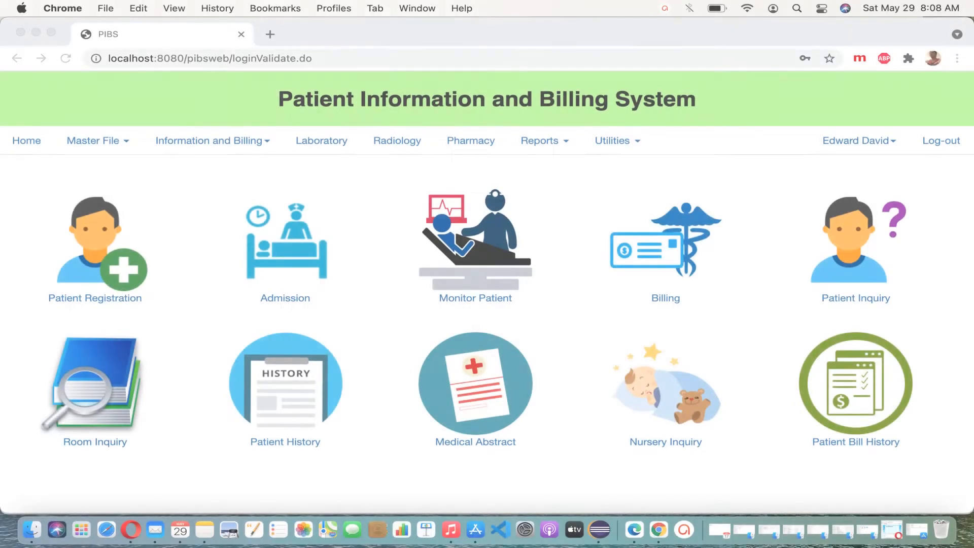
- Open the Specialization master file and list all of its existing records
left_click(105, 144)
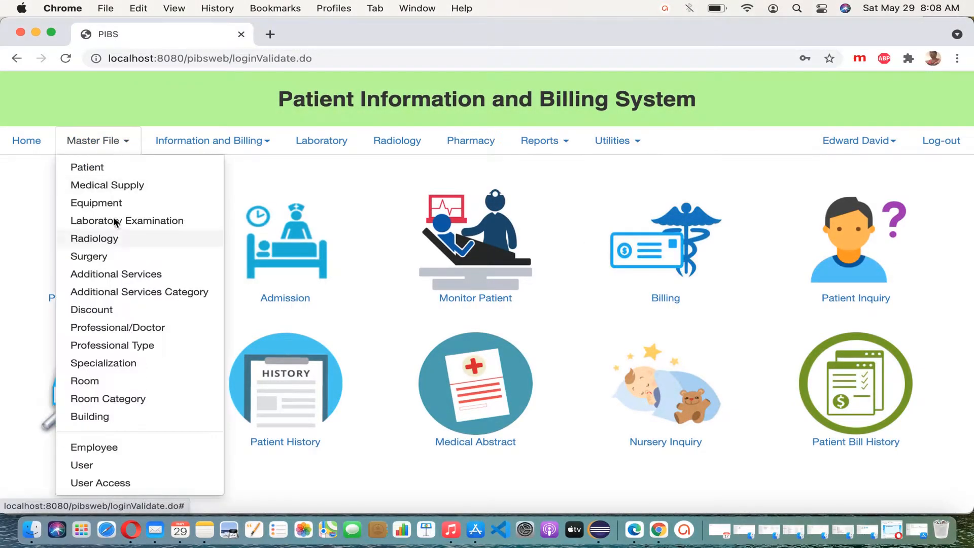
left_click(110, 370)
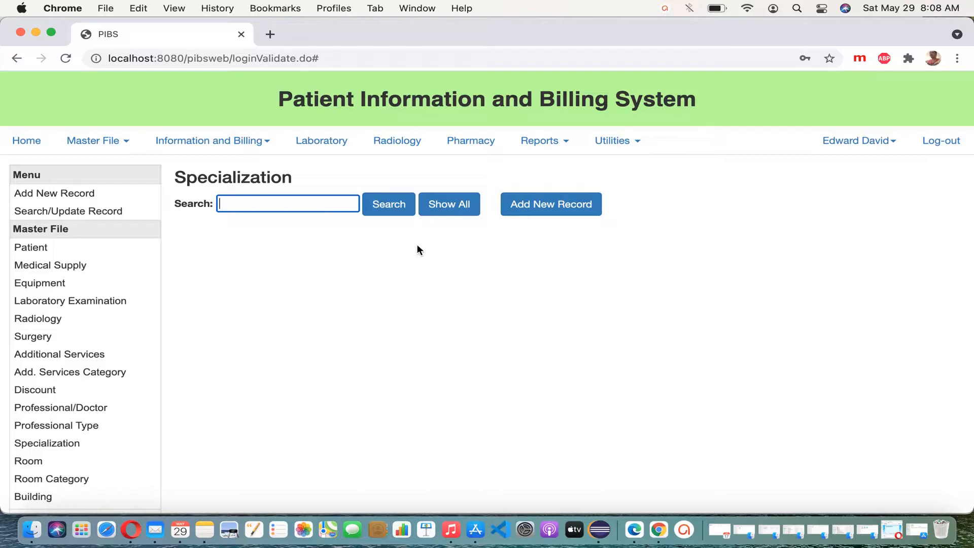
left_click(457, 213)
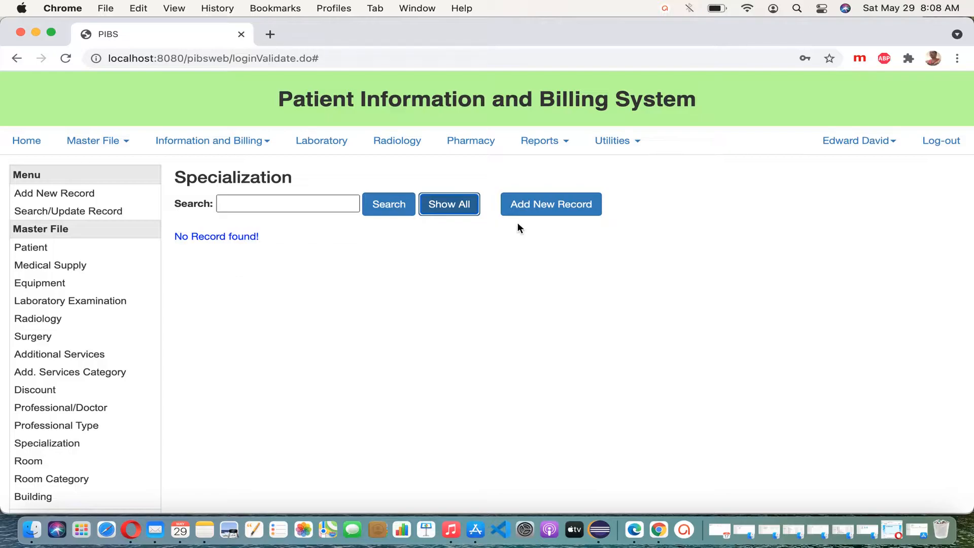
- Start a new specialization record, try saving it with a blank name, and save it with the name EENT
left_click(570, 213)
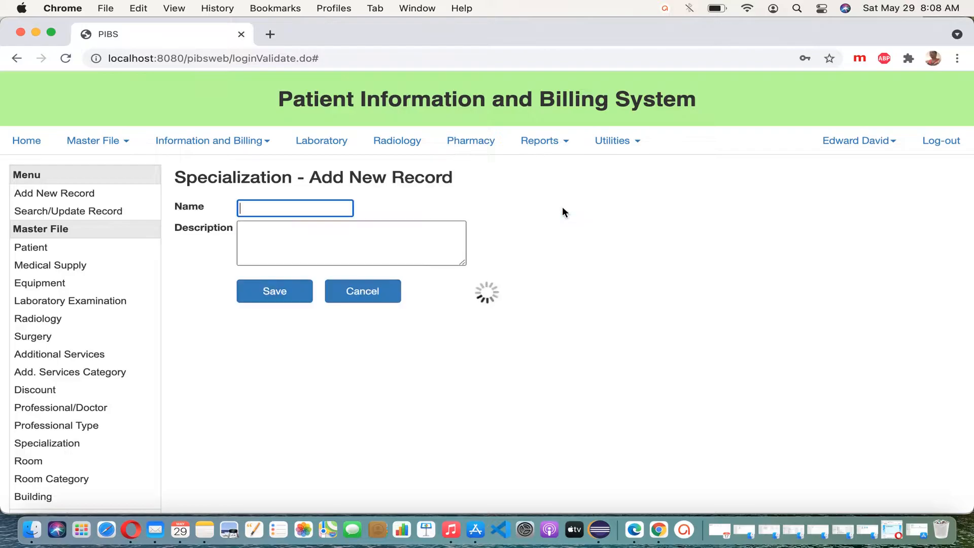
left_click(296, 297)
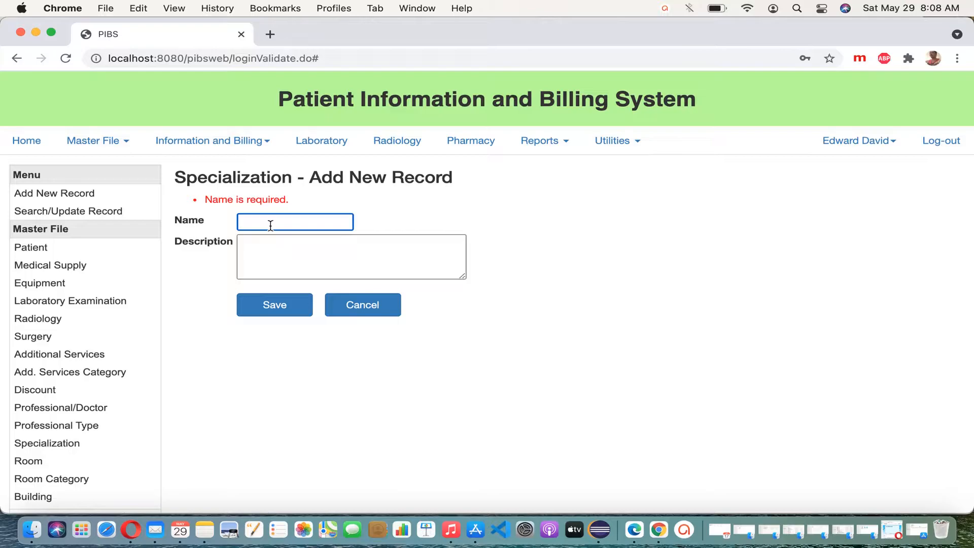
type("EENT")
left_click(282, 307)
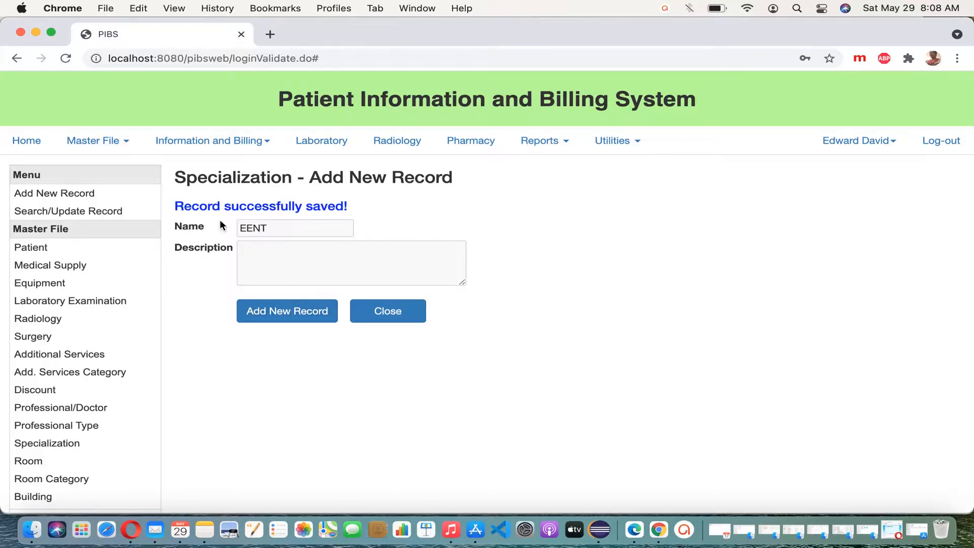
- Add and save a specialization record named Anesthesiologist with the description "test"
left_click(294, 313)
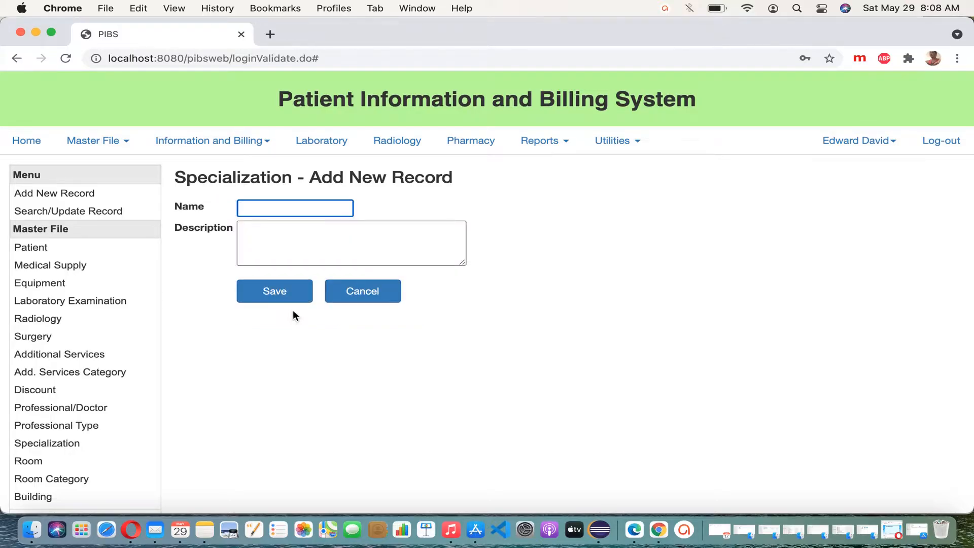
type("Anesthesiologist")
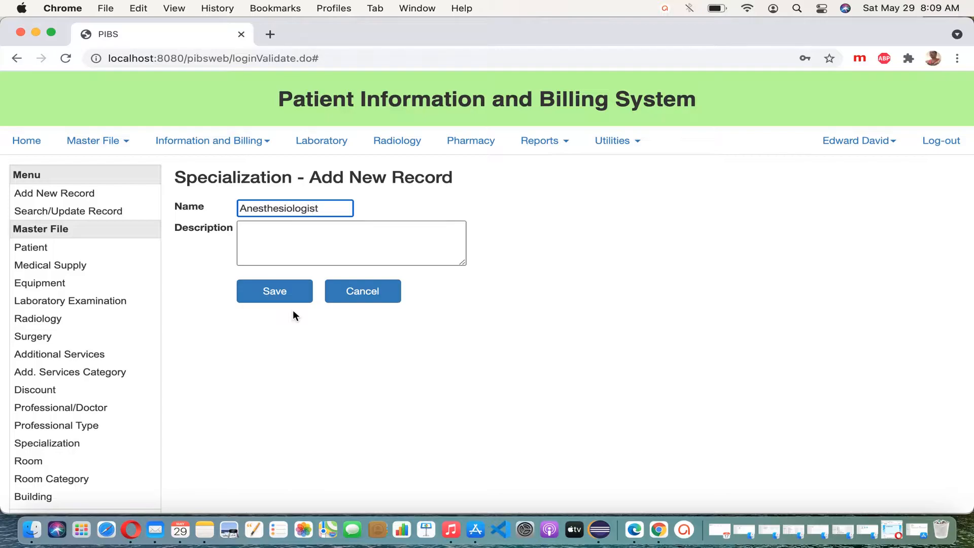
left_click(324, 248)
type("test")
left_click(287, 293)
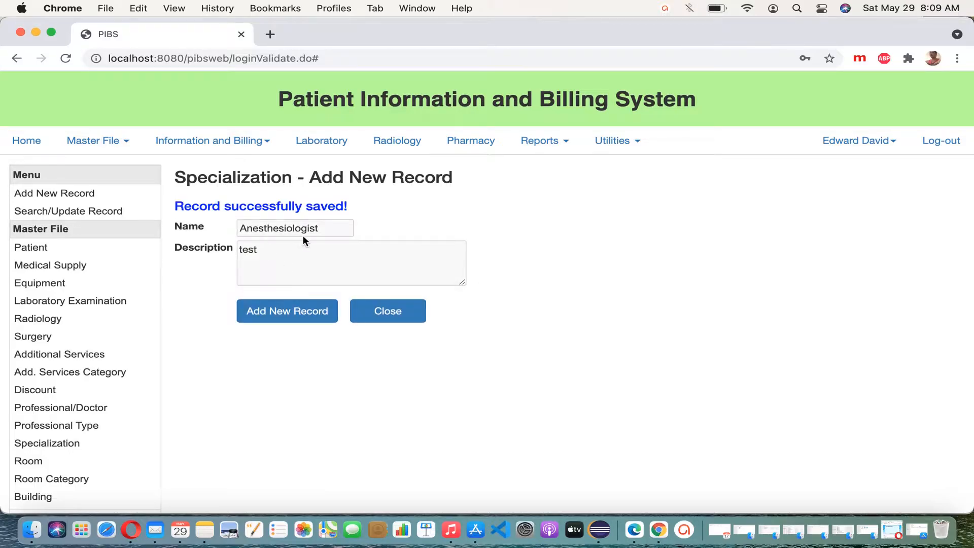
- Add and save two specialization records without descriptions, named Internal Medicine and Gynecologist
left_click(300, 316)
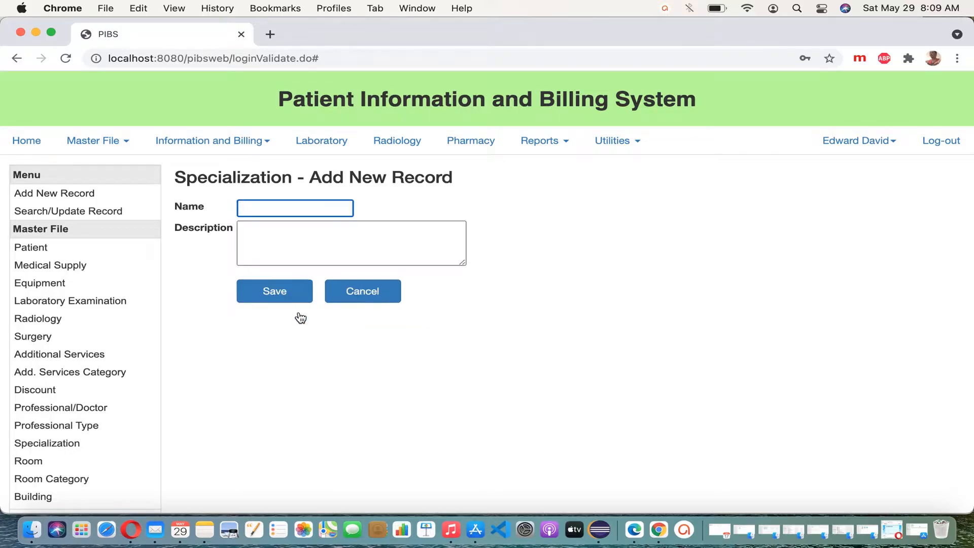
type("Internal Medicine")
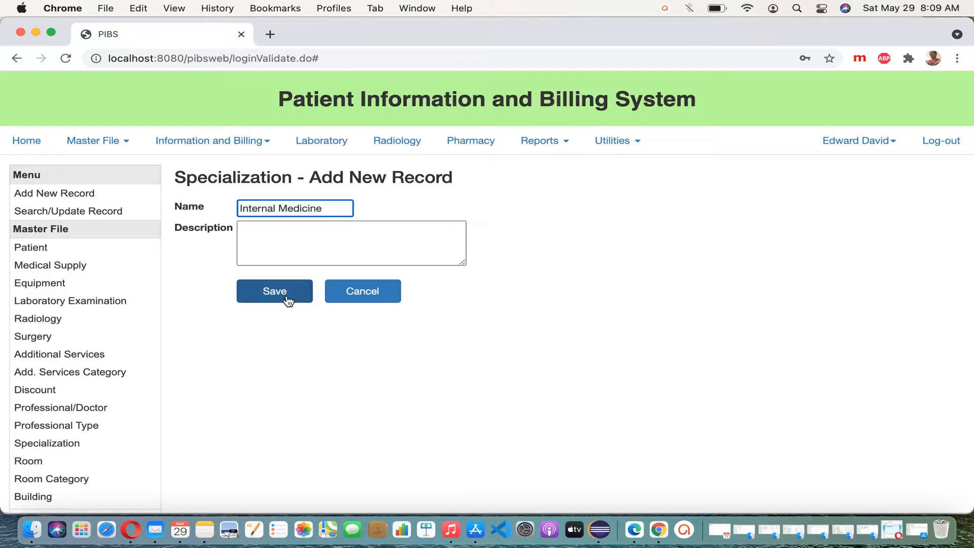
left_click(287, 299)
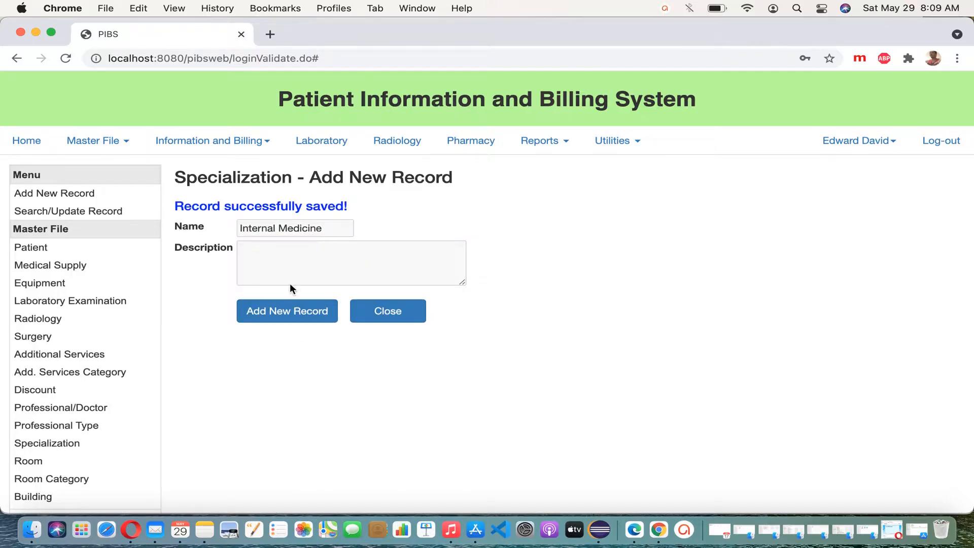
left_click(298, 315)
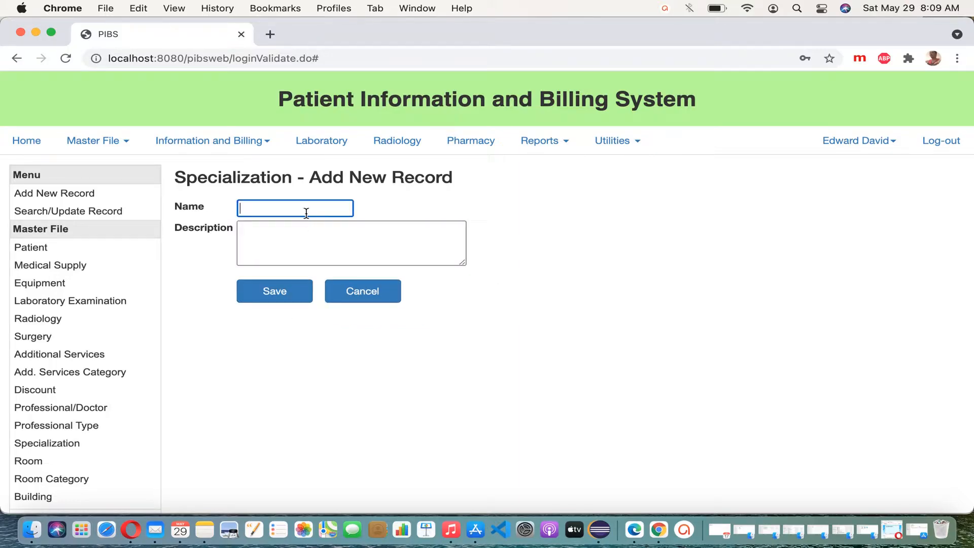
type("Gynecologist")
left_click(282, 297)
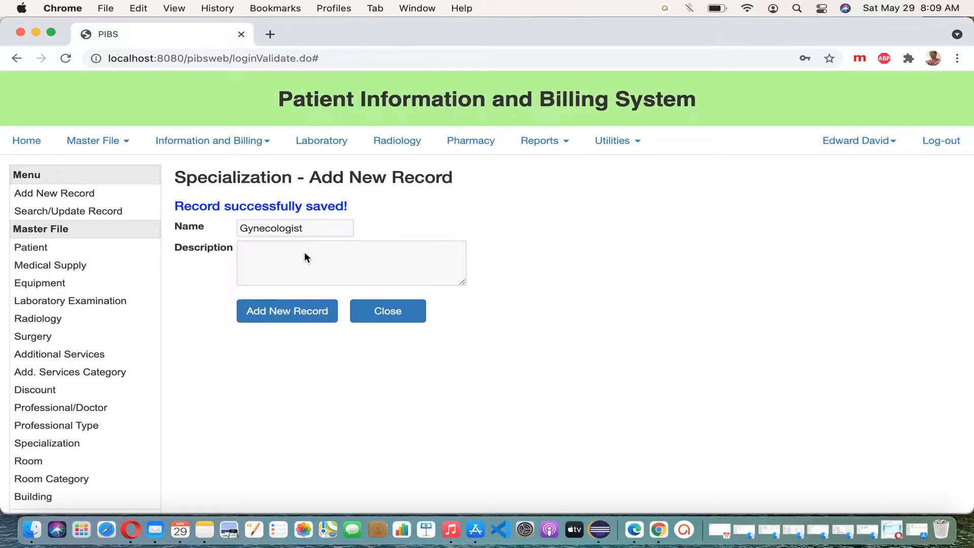
- Add and save two specialization records without descriptions, named Cardiologist and Neurologist
left_click(294, 311)
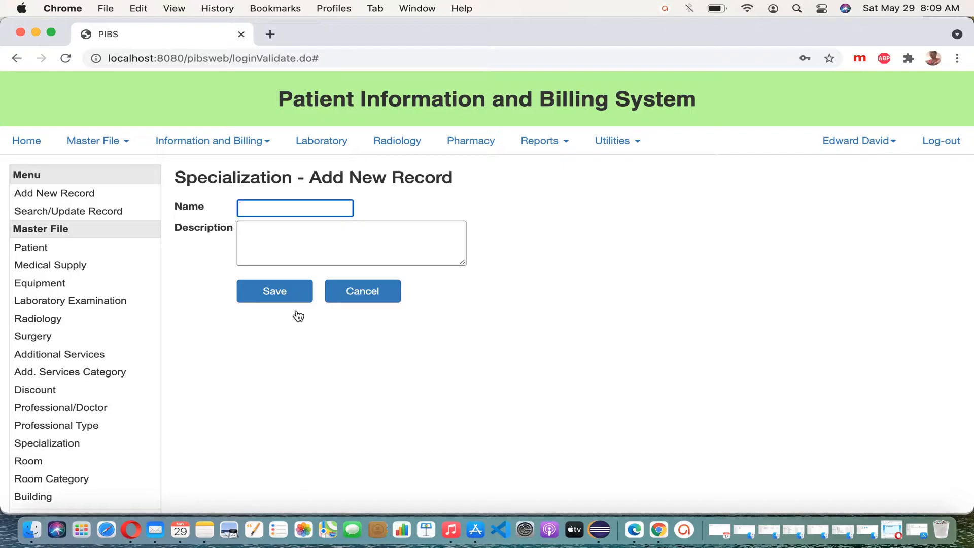
type("Cardiologist")
left_click(285, 296)
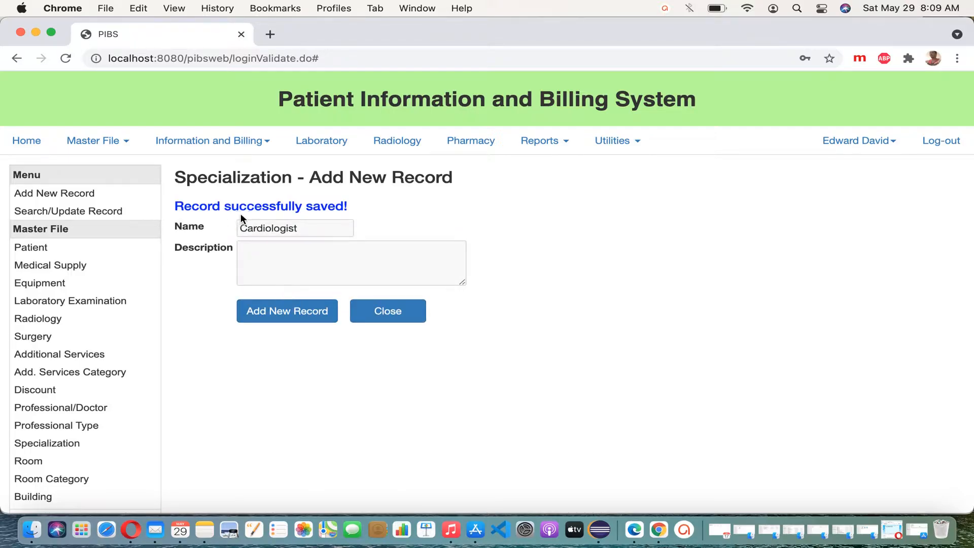
left_click(293, 314)
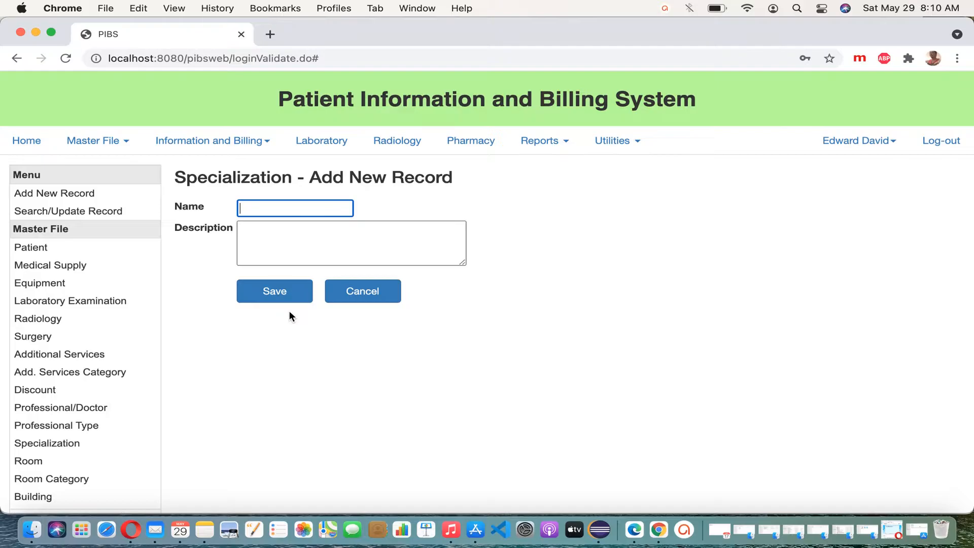
type("Neurologist")
left_click(282, 296)
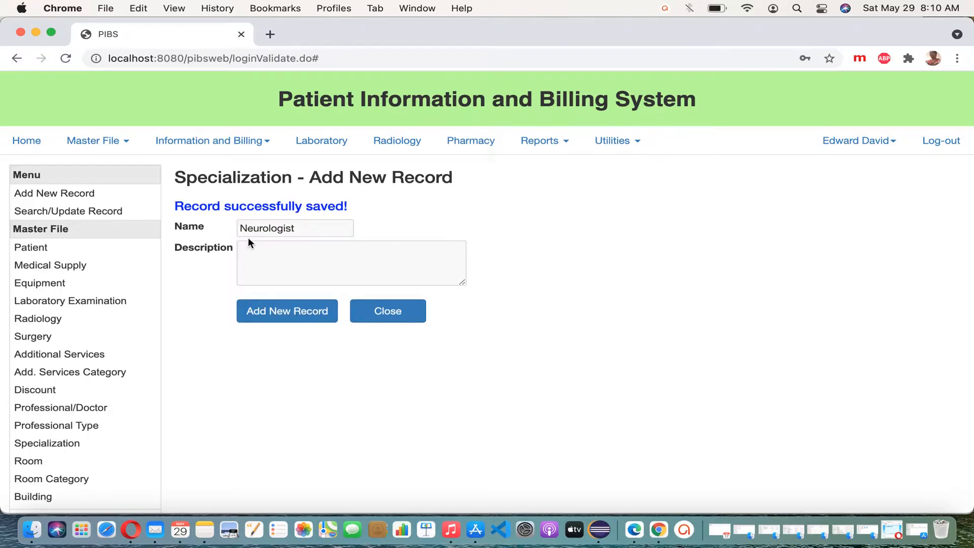
- Add and save two specialization records without descriptions, named Eurologist and Orthopedic
left_click(291, 316)
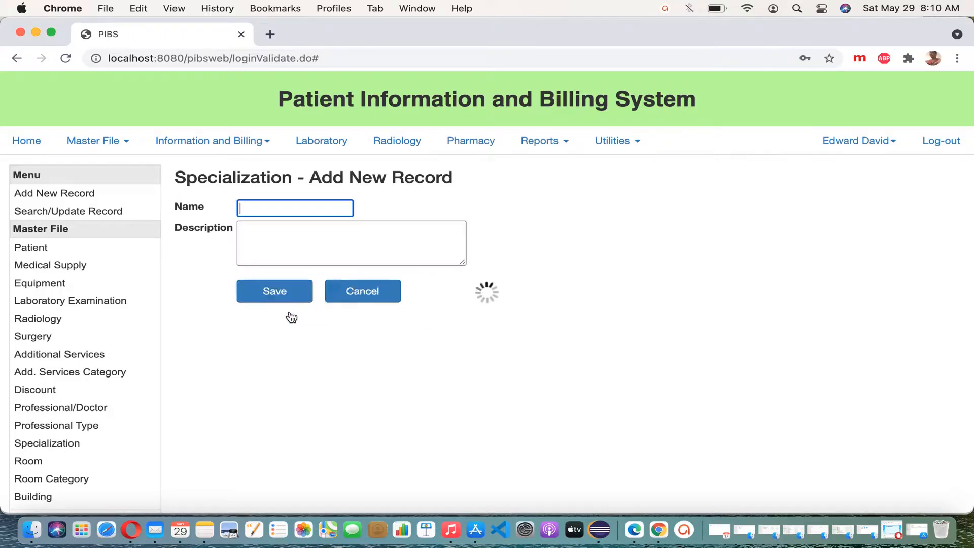
type("Eurologist")
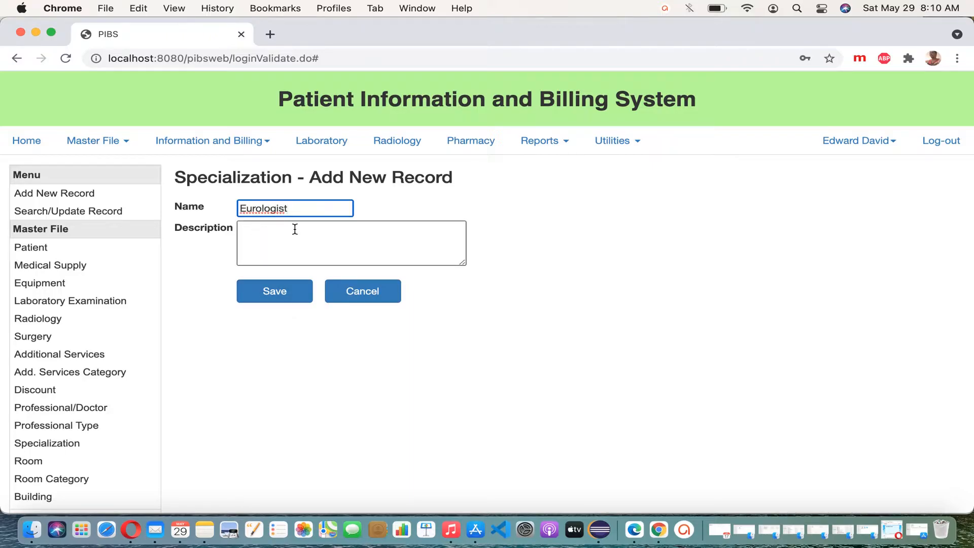
left_click(282, 298)
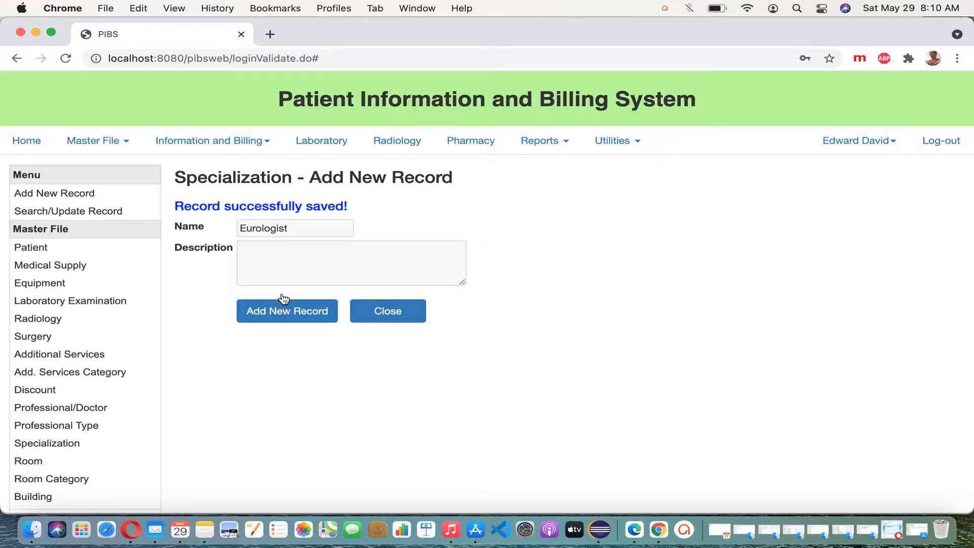
left_click(301, 319)
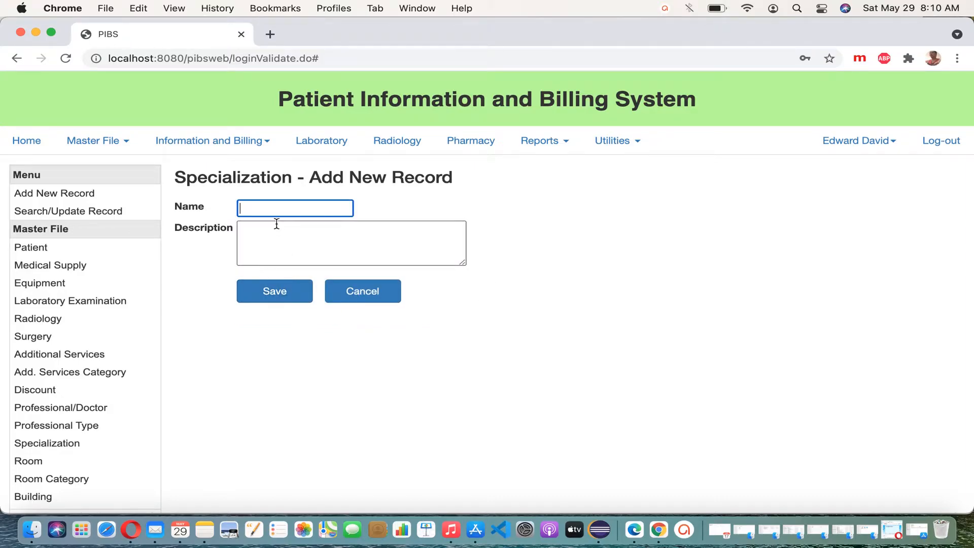
type("Orthopedic")
left_click(286, 298)
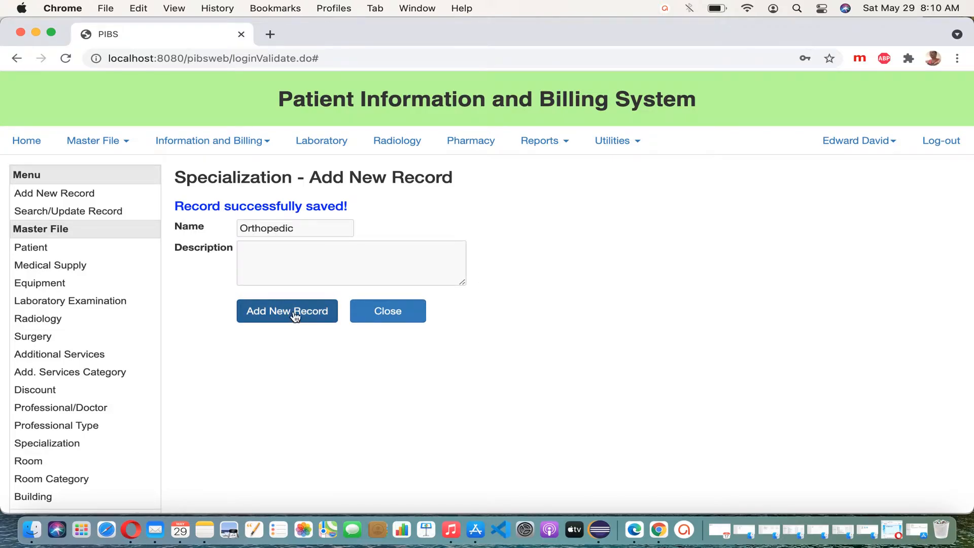
- Add and save two specialization records without descriptions, named Dermatologist and General Surgeon
left_click(296, 315)
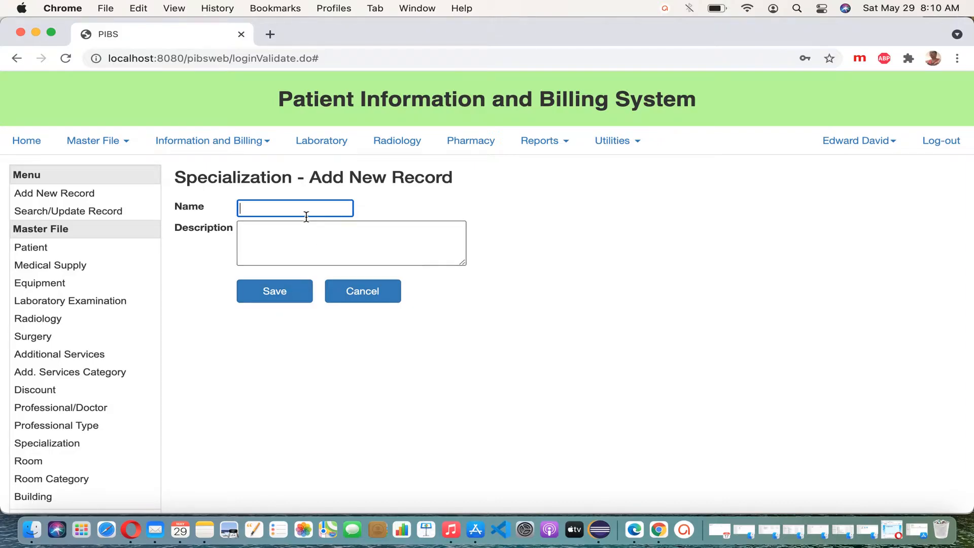
type("Dermatologist")
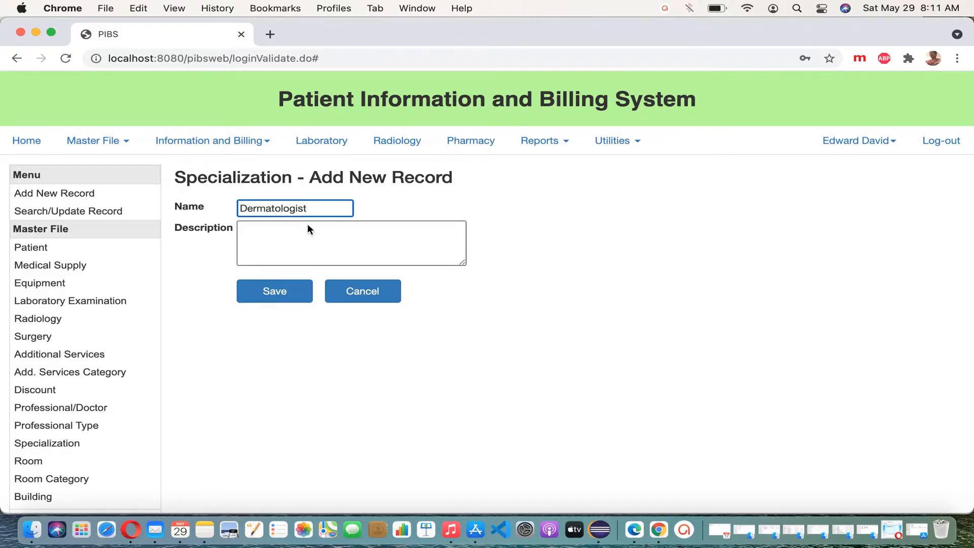
left_click(284, 298)
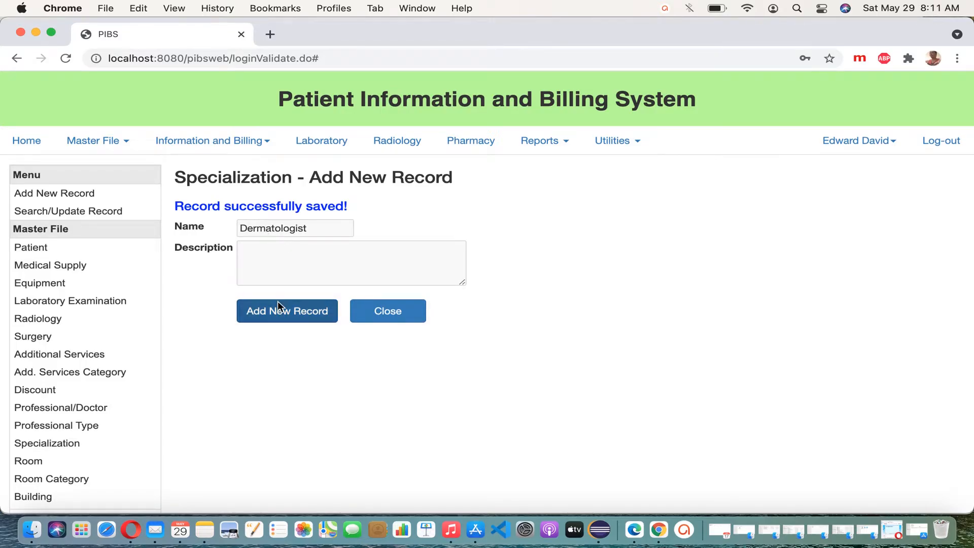
left_click(297, 313)
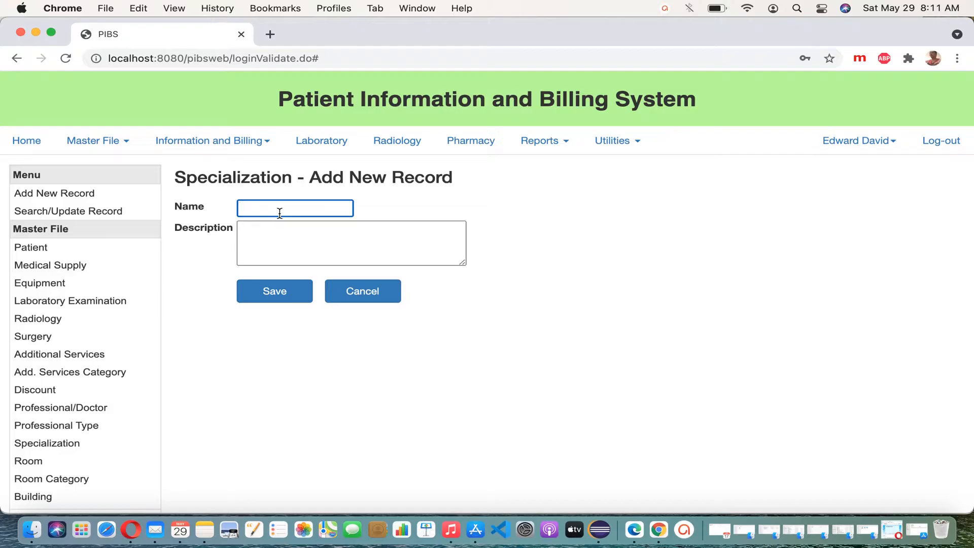
type("General Surgeon")
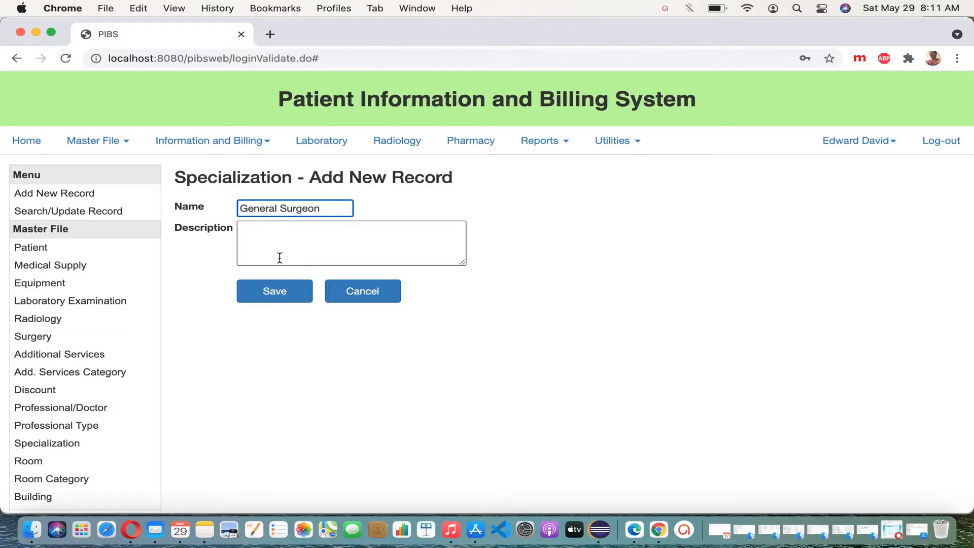
left_click(284, 300)
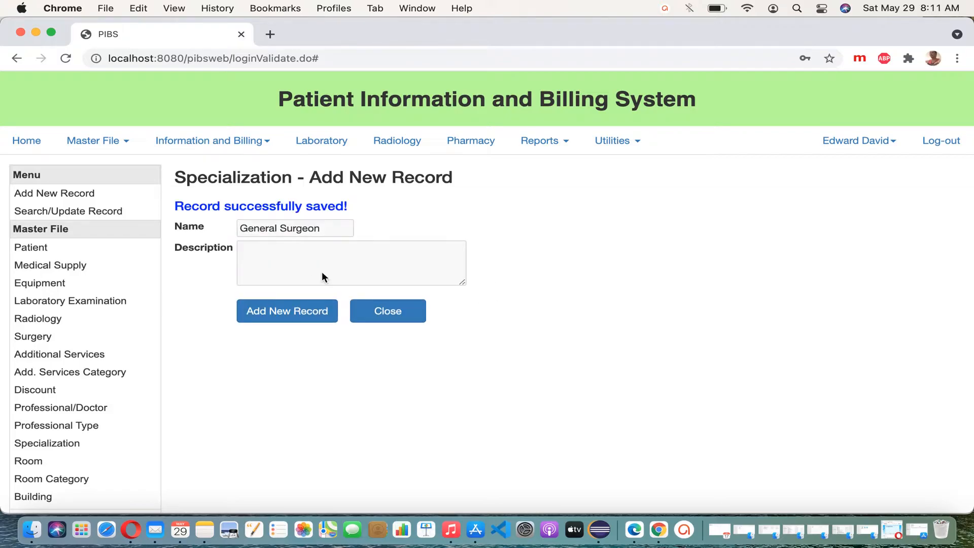
- Add and save two specialization records without descriptions, named Physician and Opthalmologist
left_click(303, 314)
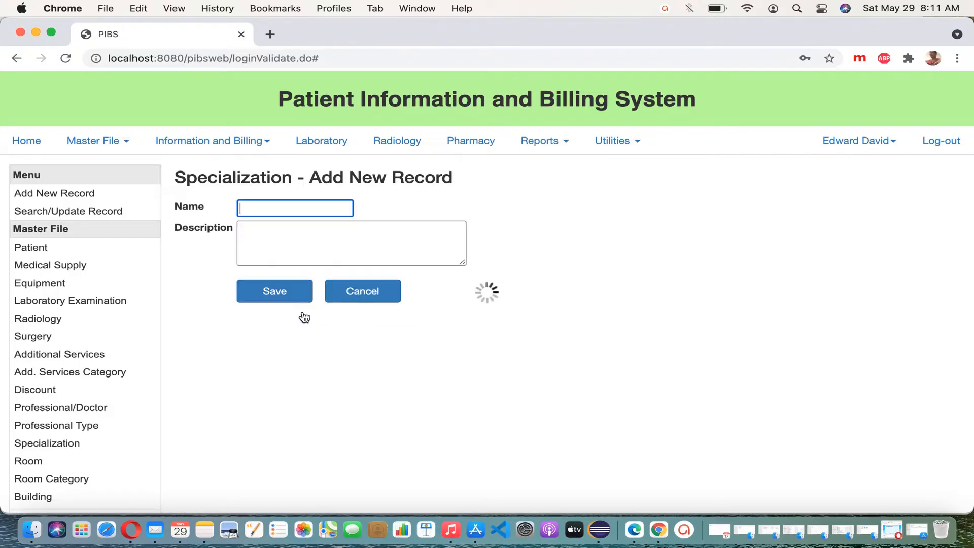
type("Physician")
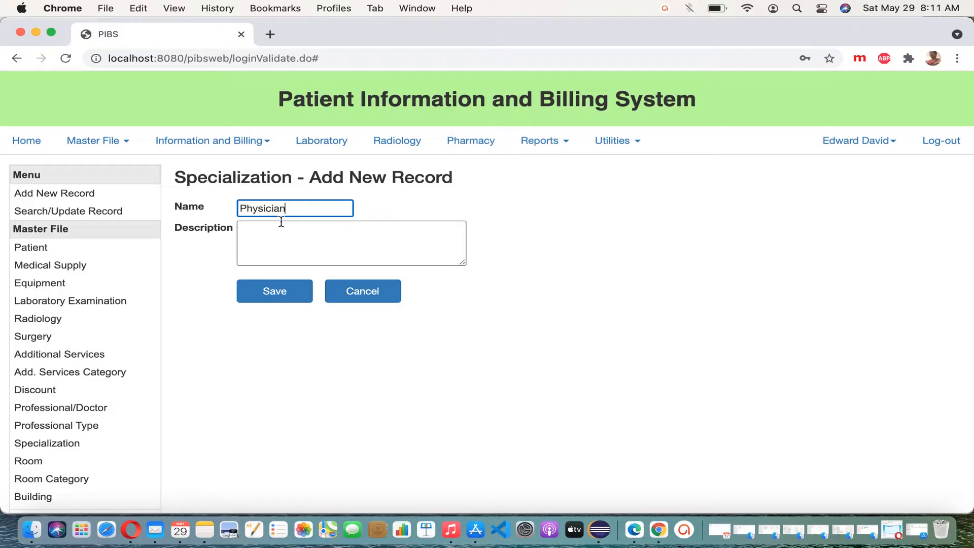
left_click(287, 294)
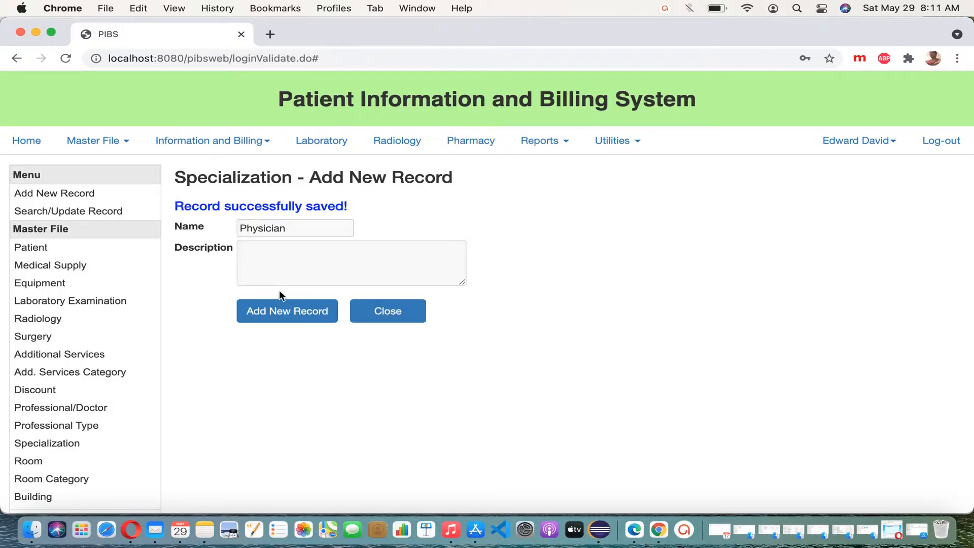
left_click(296, 315)
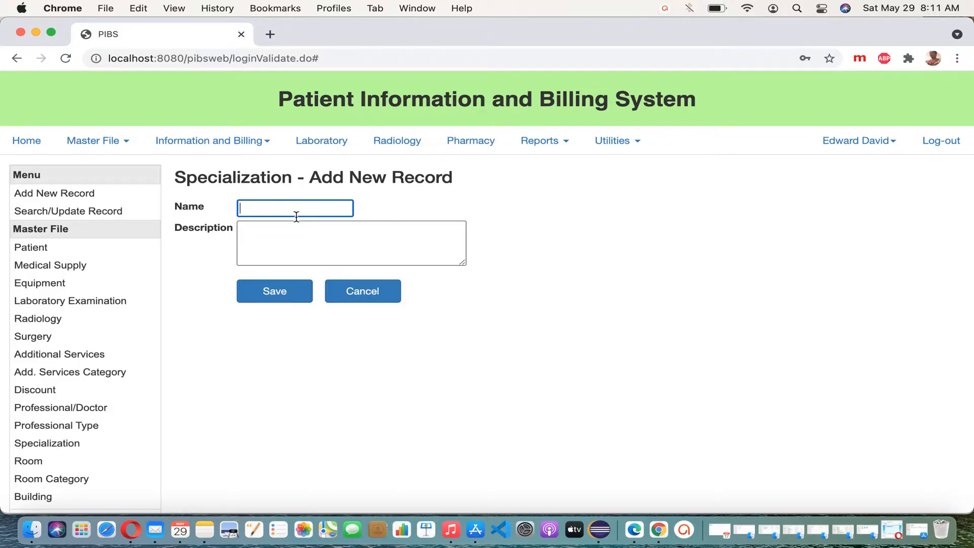
type("Opthalmologist")
left_click_drag(326, 212, 237, 217)
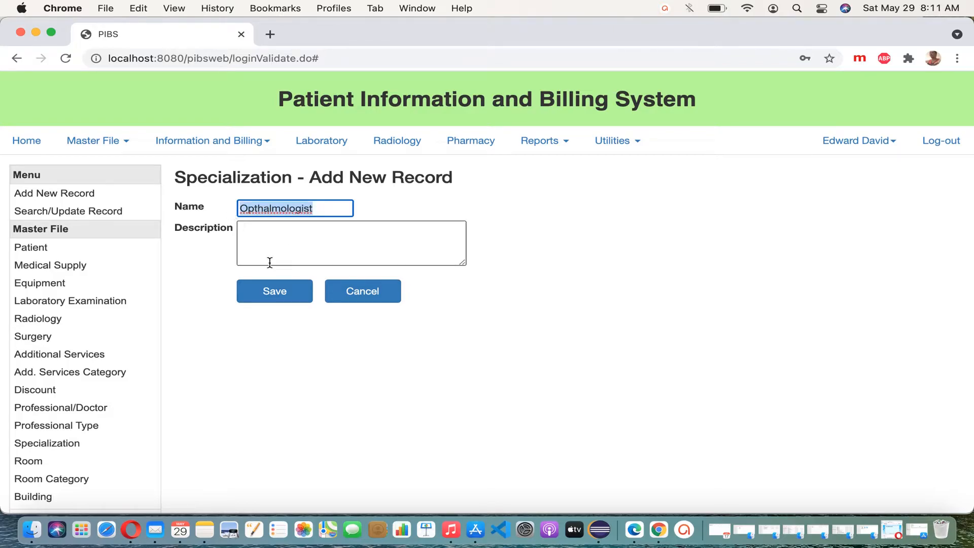
left_click(280, 298)
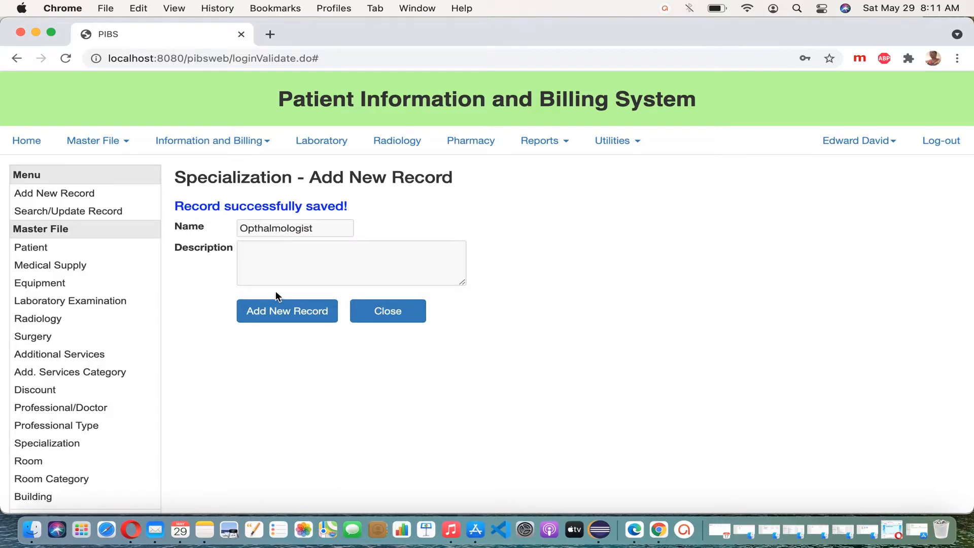
- Close the saved record, list all specializations and search them for "e"
left_click(387, 311)
left_click(446, 206)
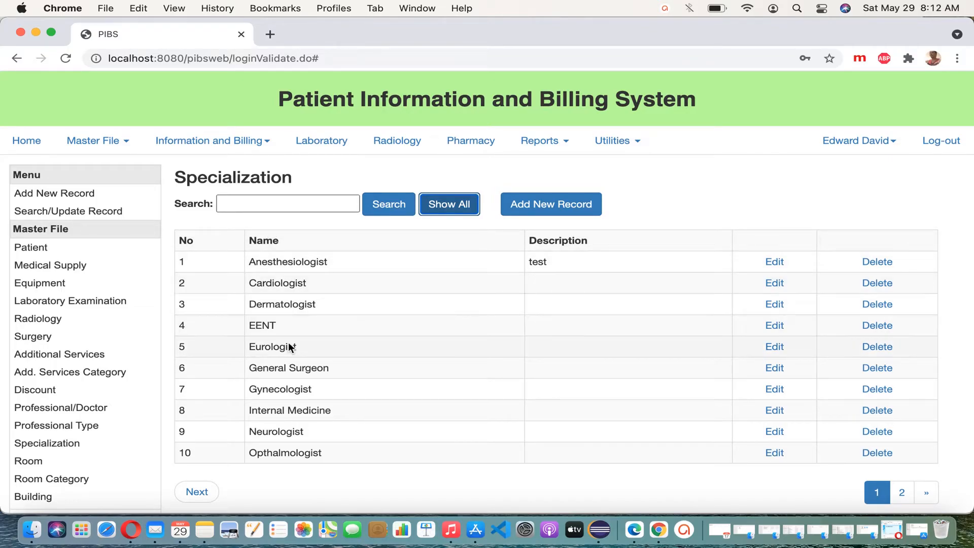
left_click(291, 208)
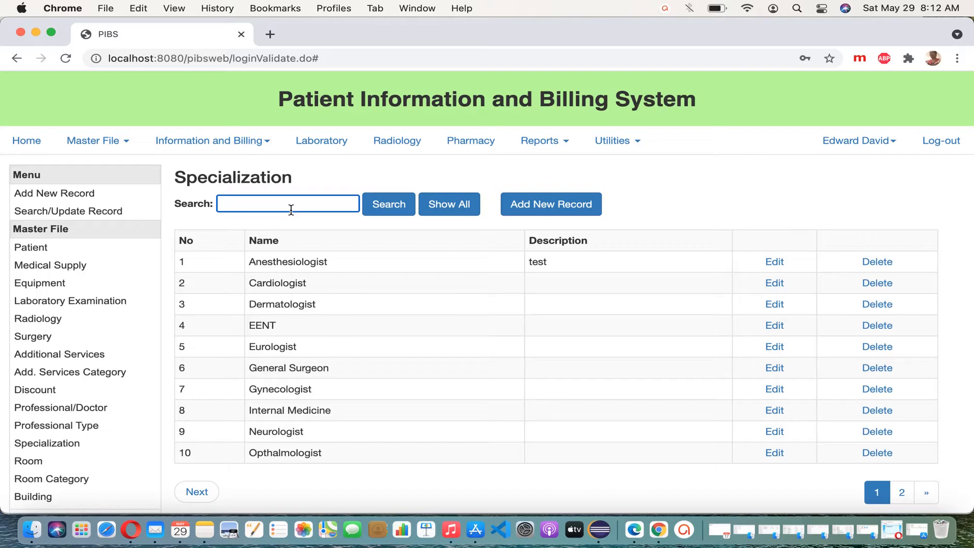
type("e")
left_click(390, 204)
- Search the specialization records for "derma"
left_click(321, 208)
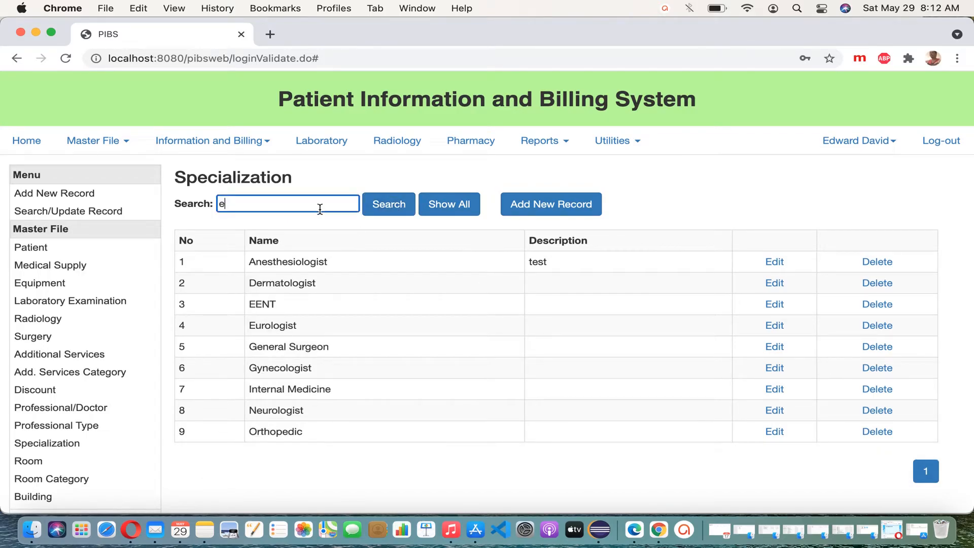
key("BackSpace")
type("derma")
left_click(389, 204)
- Search the specialization records for "cardio" and check the matching record's name
left_click_drag(300, 207, 189, 202)
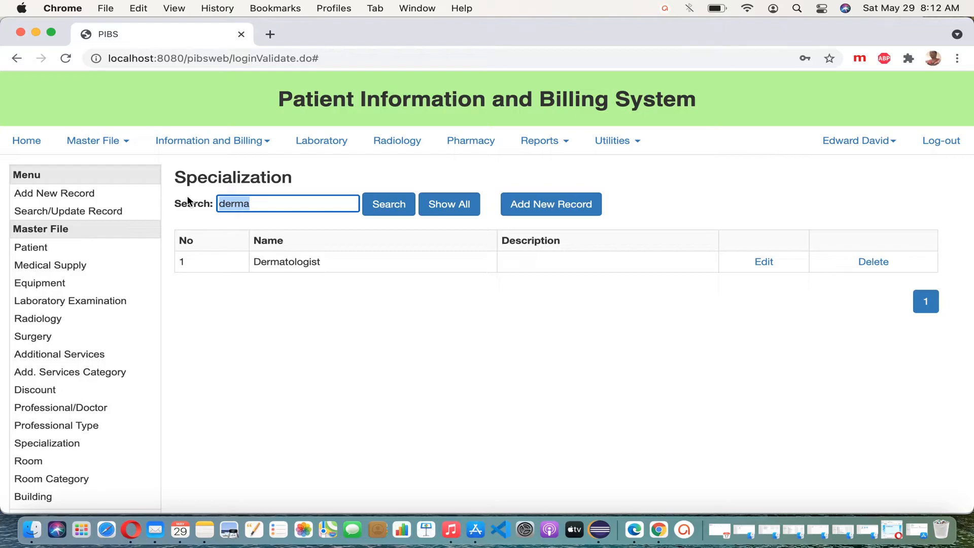
type("cardio")
left_click(389, 206)
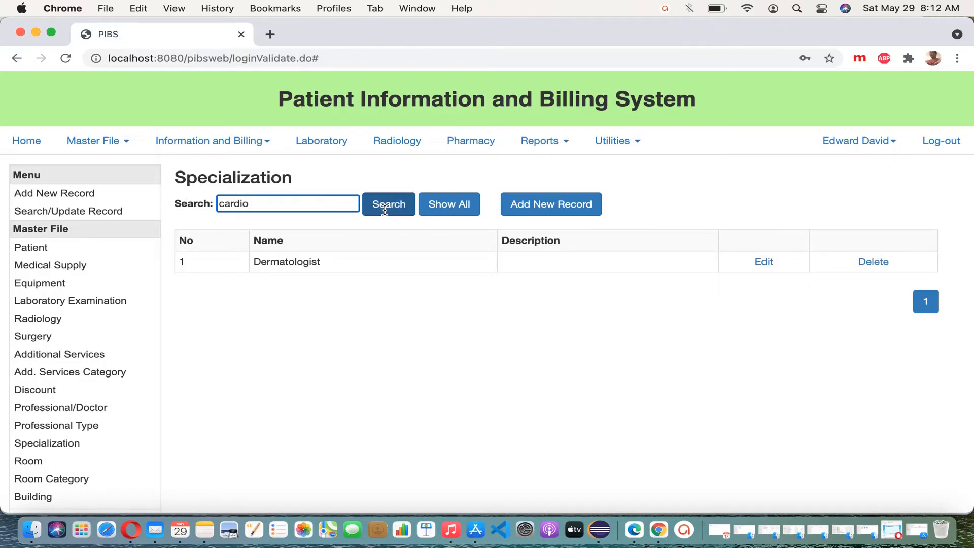
double_click(306, 266)
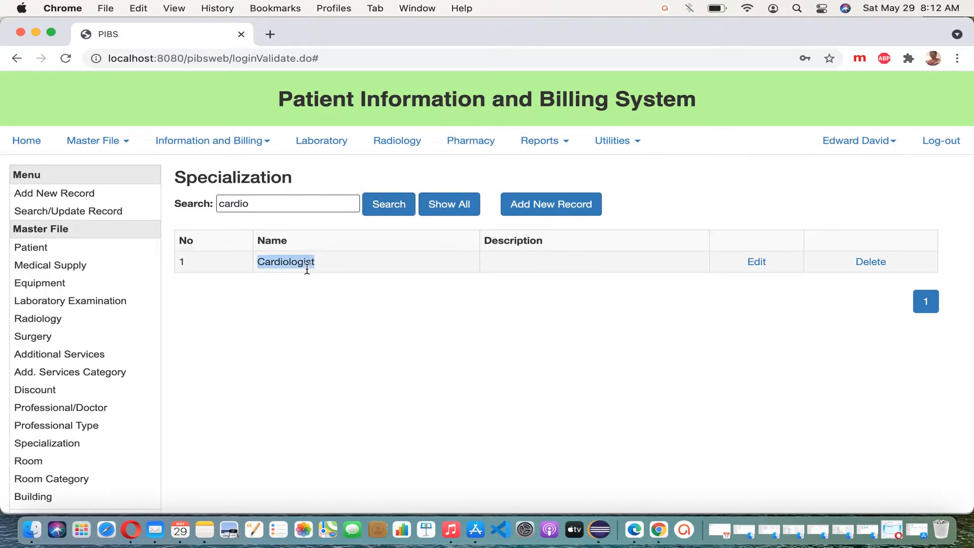
left_click(372, 266)
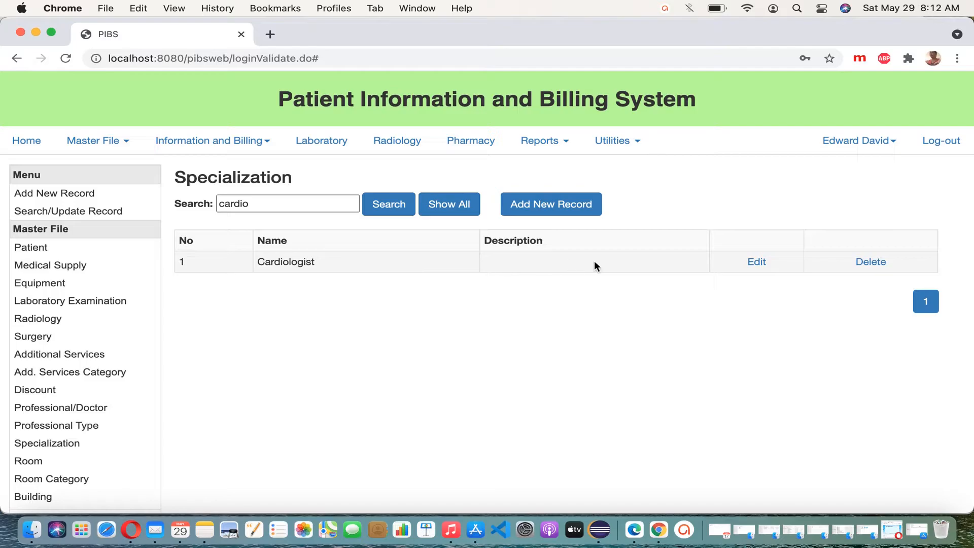
- Set the Cardiologist record's description to "Heart Specialist", save the update and close the record
left_click(763, 267)
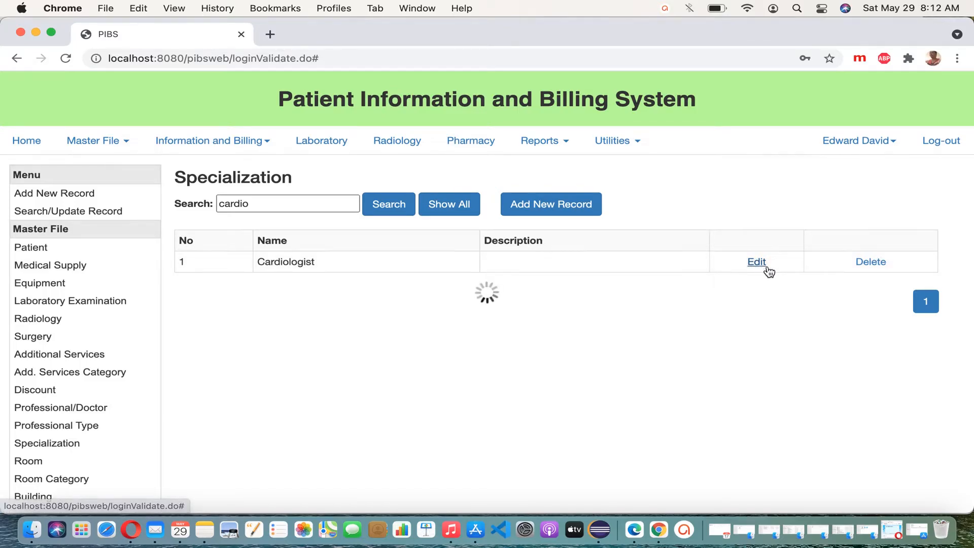
left_click(370, 242)
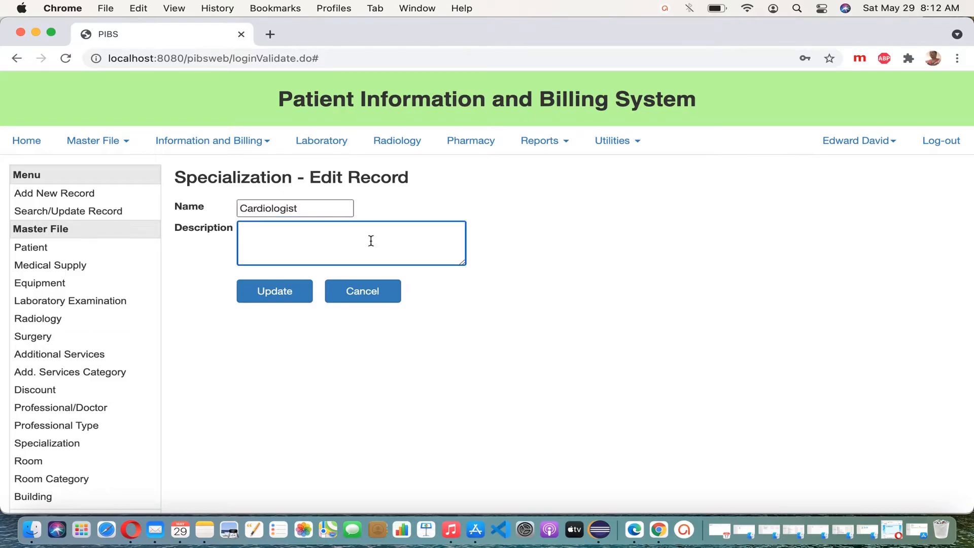
type("Heart Specialist")
left_click_drag(385, 235, 245, 239)
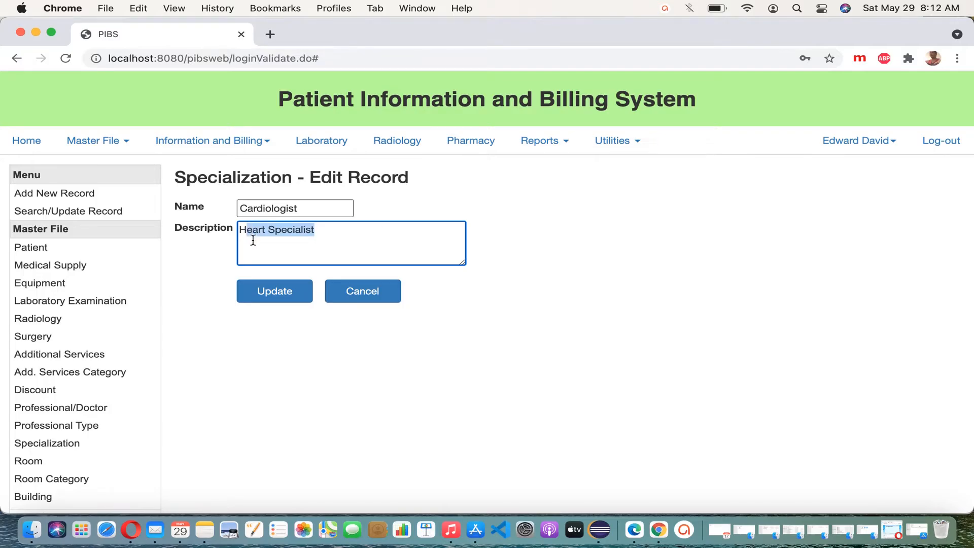
left_click(287, 250)
left_click(280, 293)
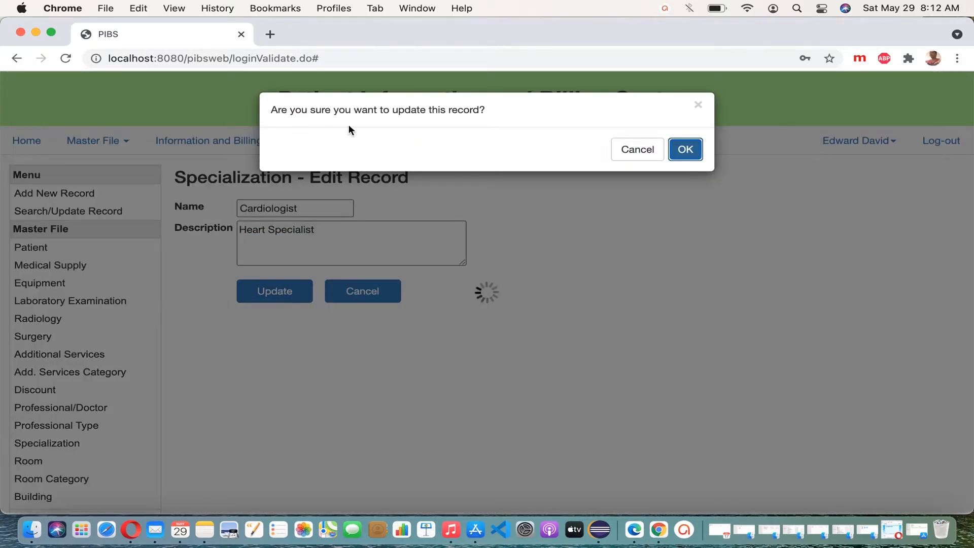
left_click(692, 156)
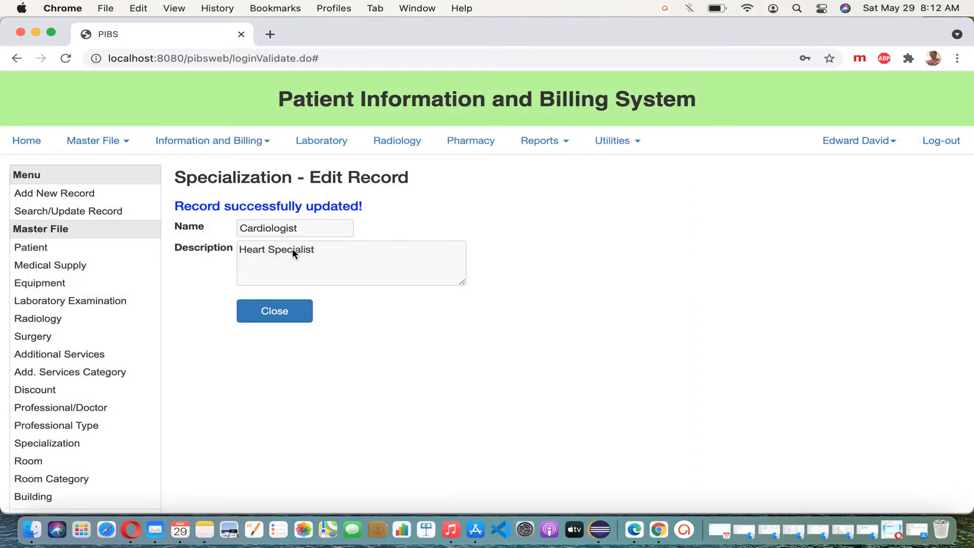
left_click(296, 317)
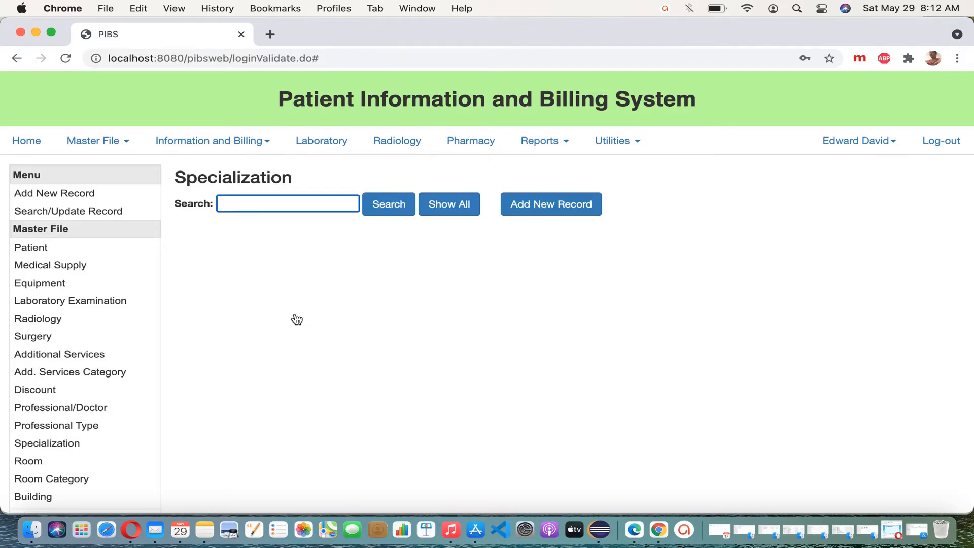
- Search the specializations for "cardio" again and check the record's description
type("cardio")
left_click(398, 212)
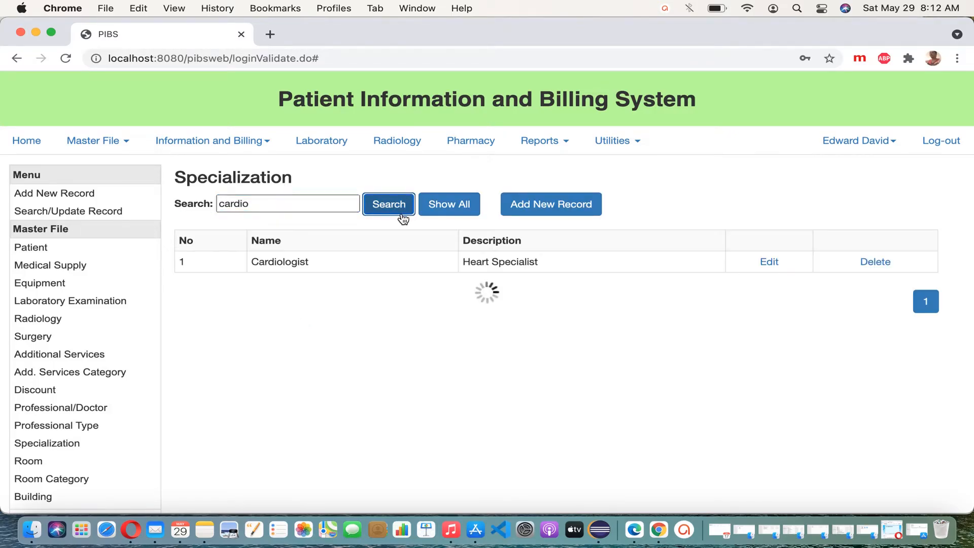
left_click_drag(546, 267, 508, 263)
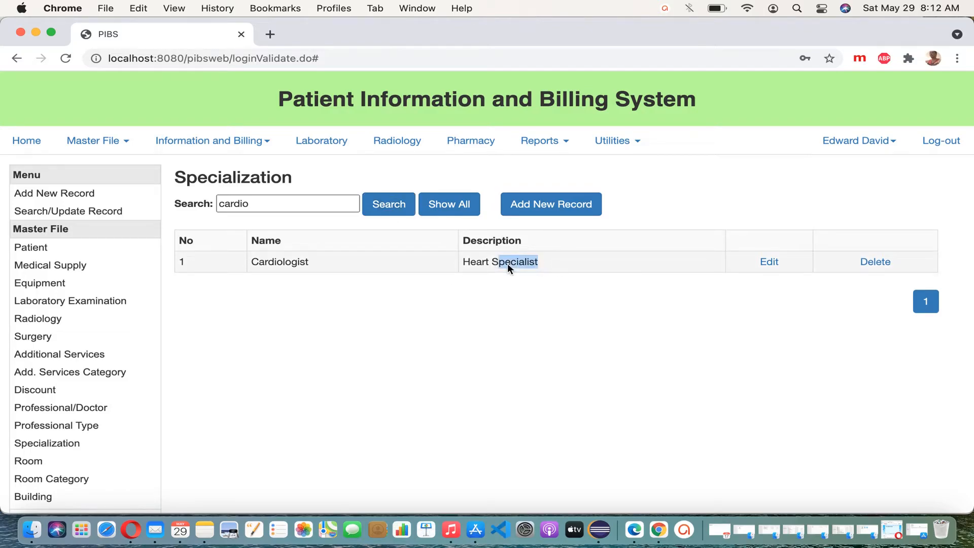
- Replace the search term with "internal" and search the specialization records
left_click(298, 211)
key("BackSpace")
key("BackSpace")
key("BackSpace")
key("BackSpace")
key("BackSpace")
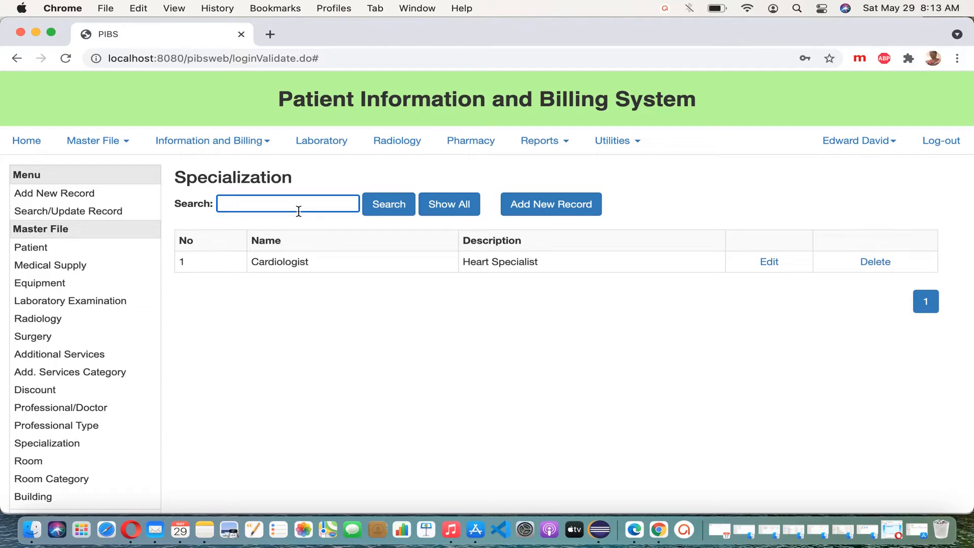
type("internal")
left_click(385, 205)
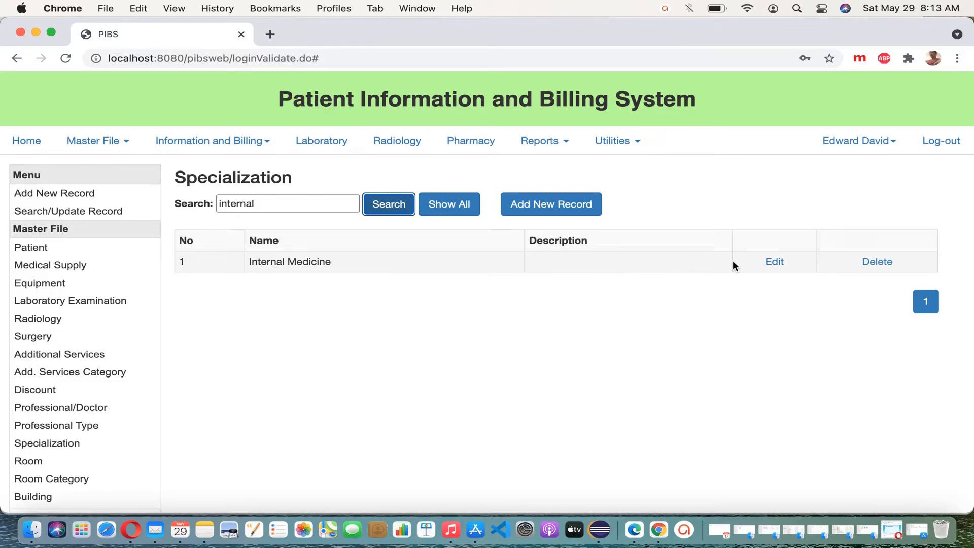
- Rename the Internal Medicine record as "Internal Medicine A" with the description "test for edit", save the update and close it
left_click(777, 266)
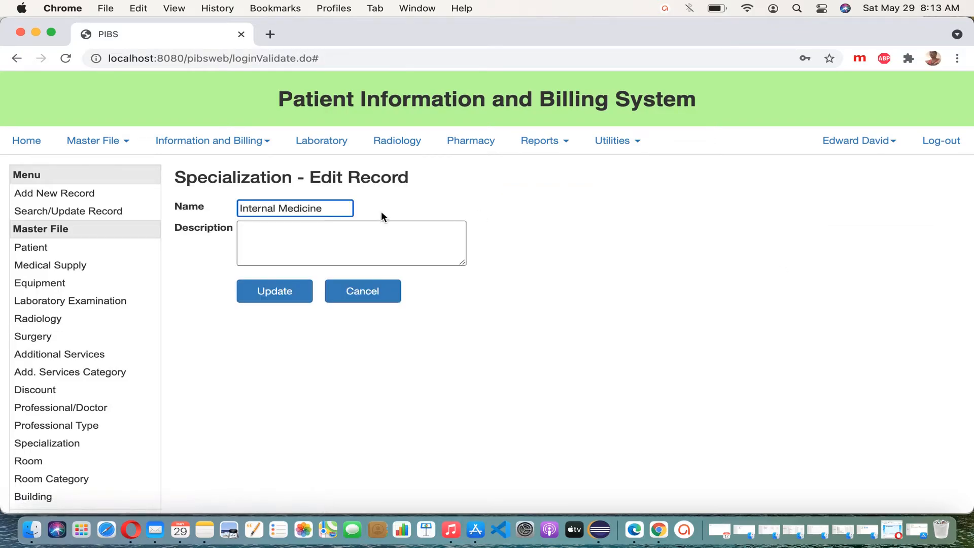
type("A")
left_click(308, 236)
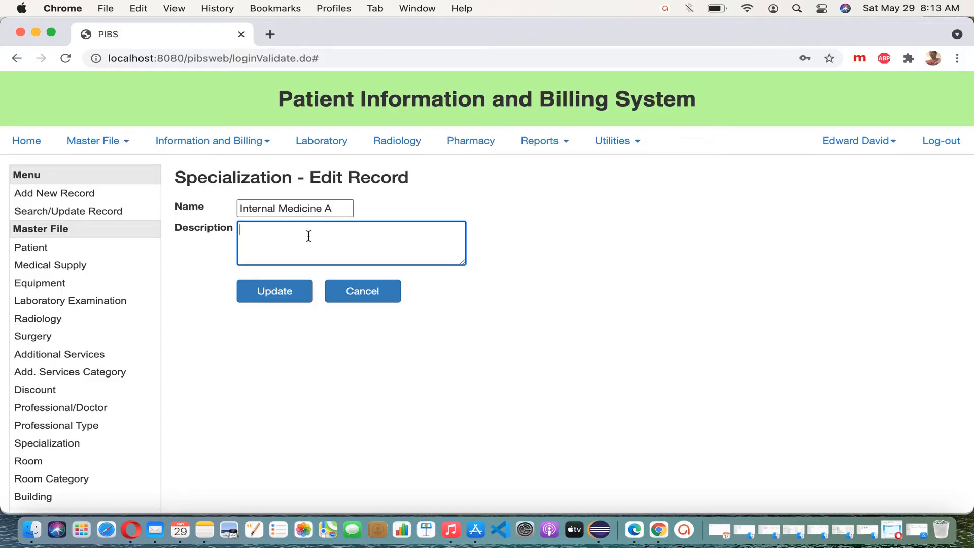
type("test for edit")
left_click_drag(306, 236, 187, 231)
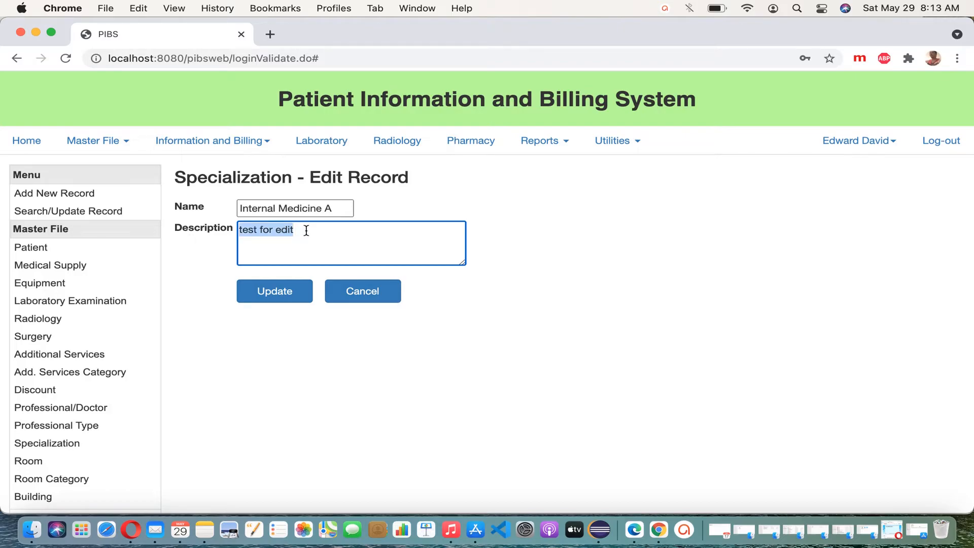
left_click(287, 299)
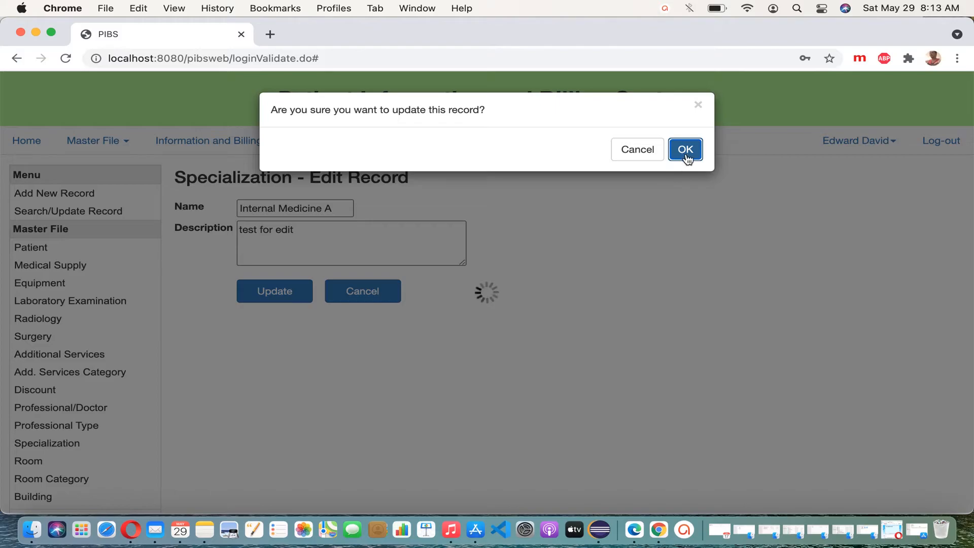
left_click(693, 158)
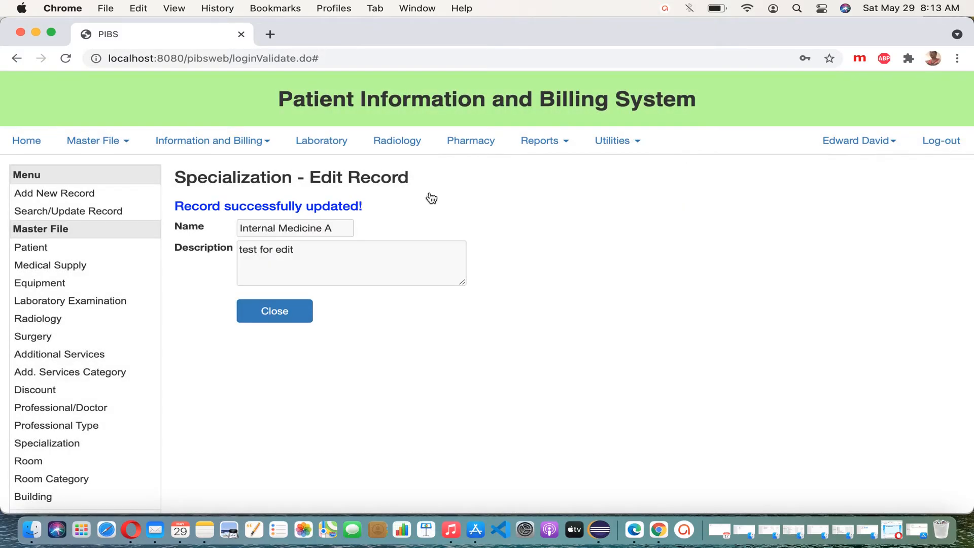
left_click(289, 311)
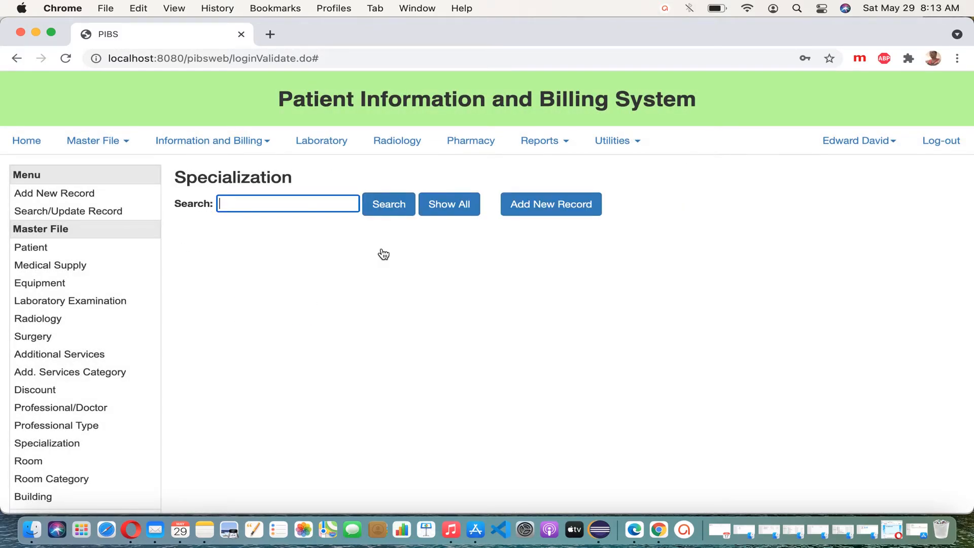
- List all specializations, search for "internal" and check the edited record's name and description
left_click(437, 209)
left_click(313, 200)
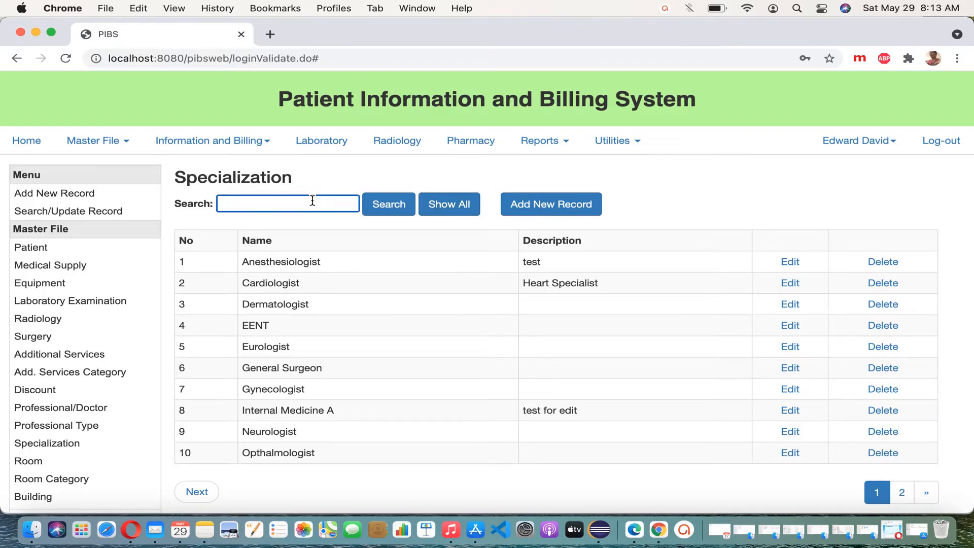
type("internal")
left_click(400, 214)
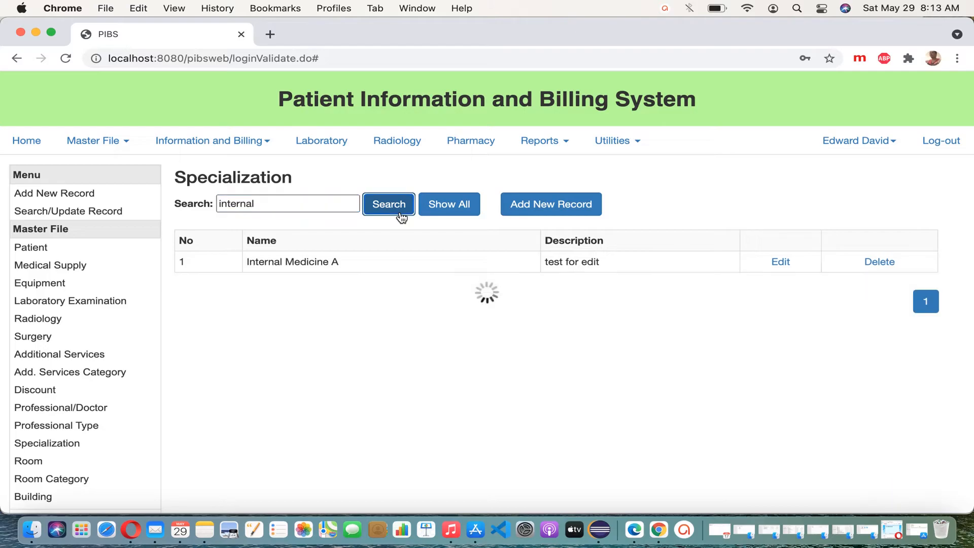
triple_click(324, 265)
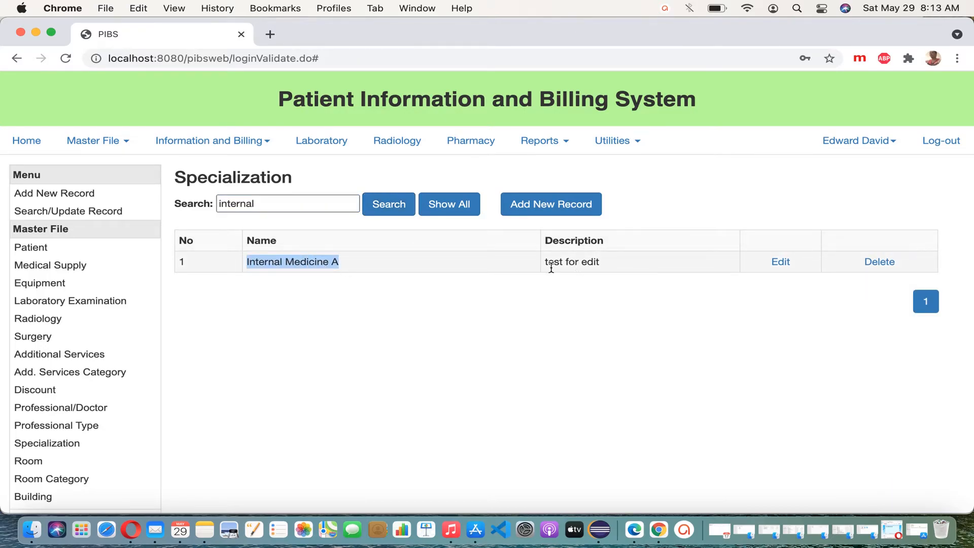
left_click_drag(544, 263, 550, 264)
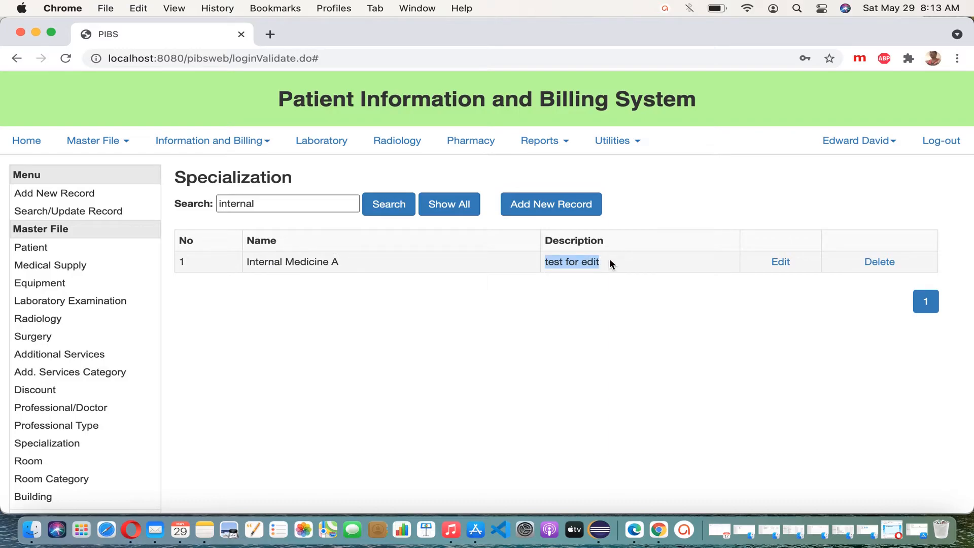
- Show all specialization records, view the second page of the list and return to the first
left_click(440, 207)
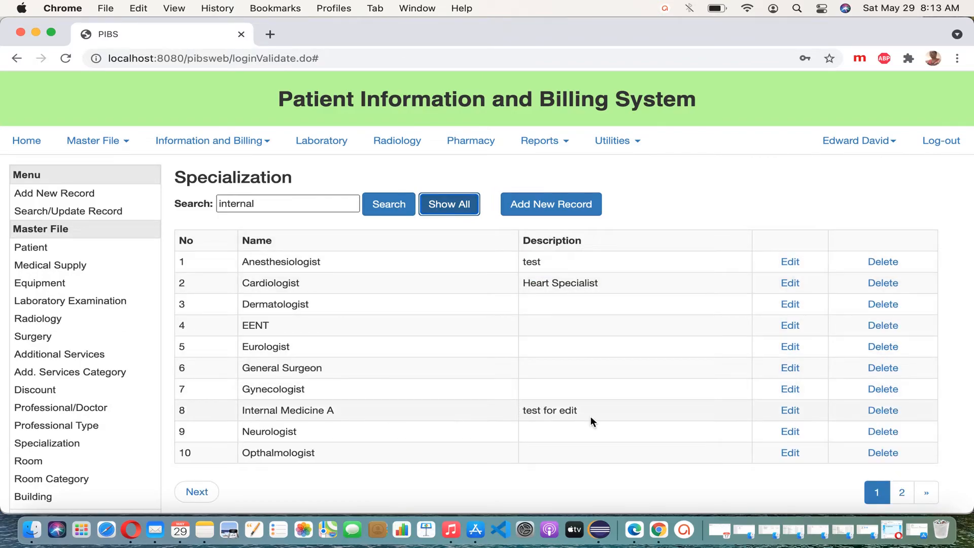
left_click(901, 491)
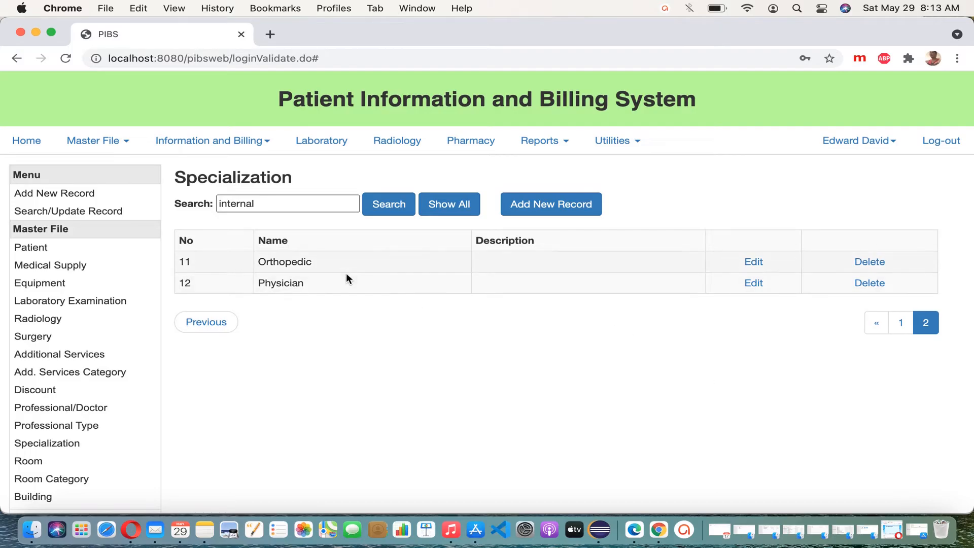
left_click(207, 330)
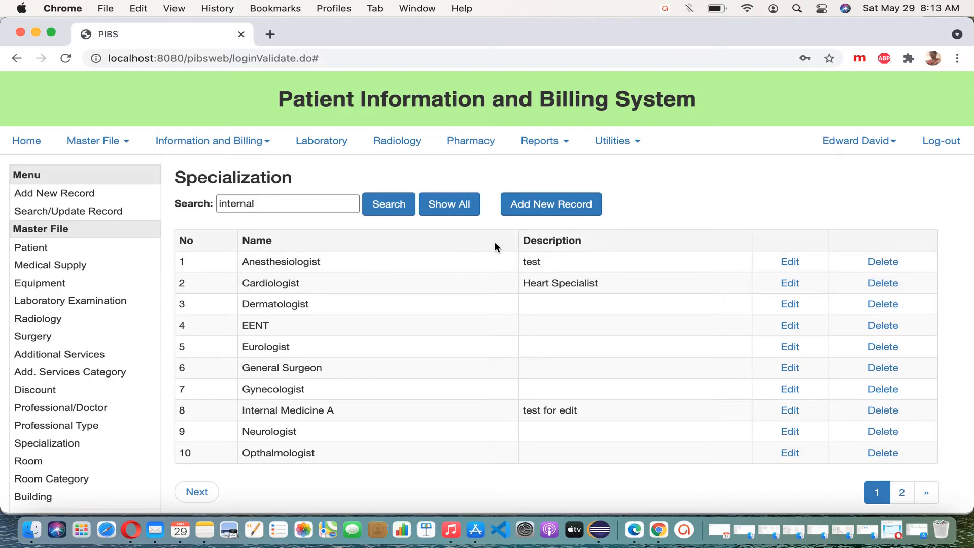
- Add and save a specialization record named "SP dummy 1" with the description "for delete testing"
left_click(558, 213)
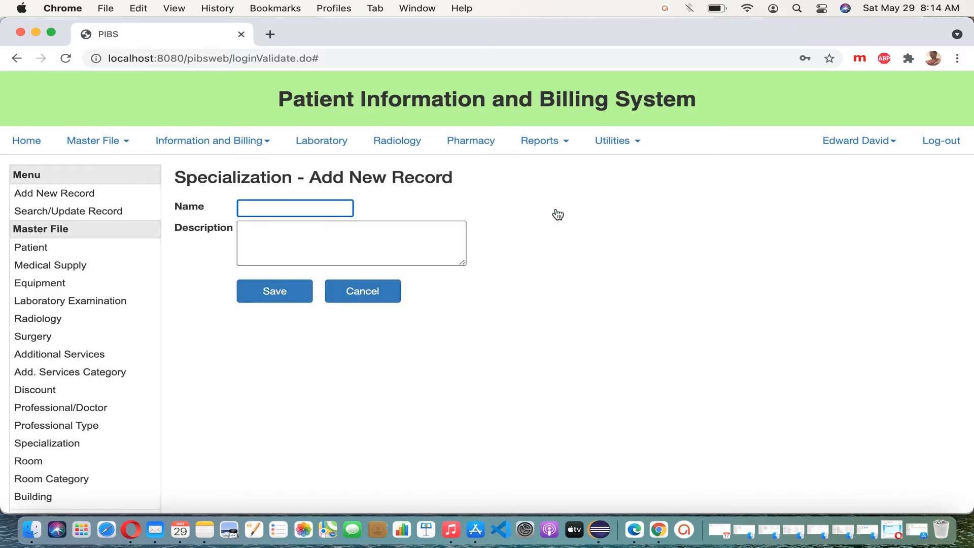
type("SP dummy 1")
left_click(426, 247)
type("for delete testing")
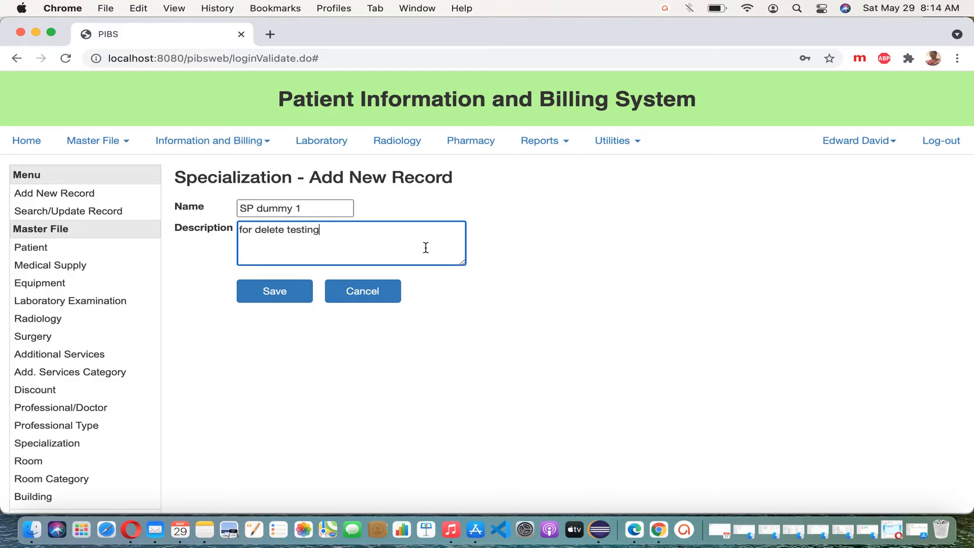
left_click(278, 295)
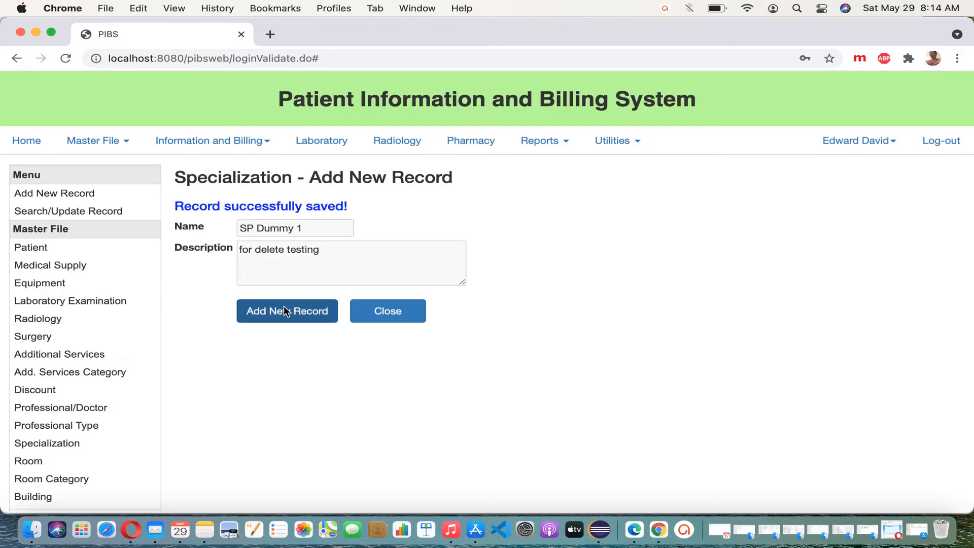
- Add and save another specialization record named "SP Dummy 2" with the description "for deletion", and close it
left_click(297, 315)
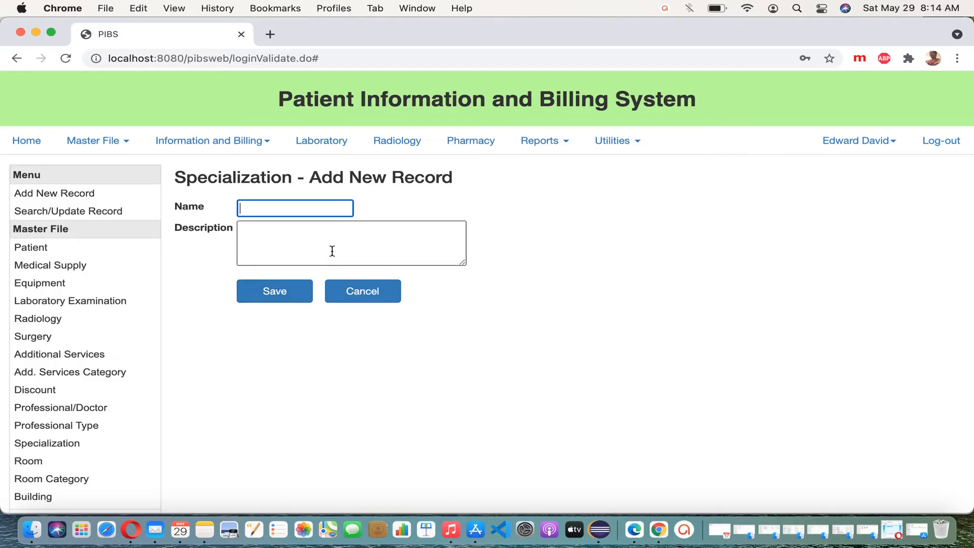
type("SP Dummy 2")
left_click(312, 254)
type("for dele")
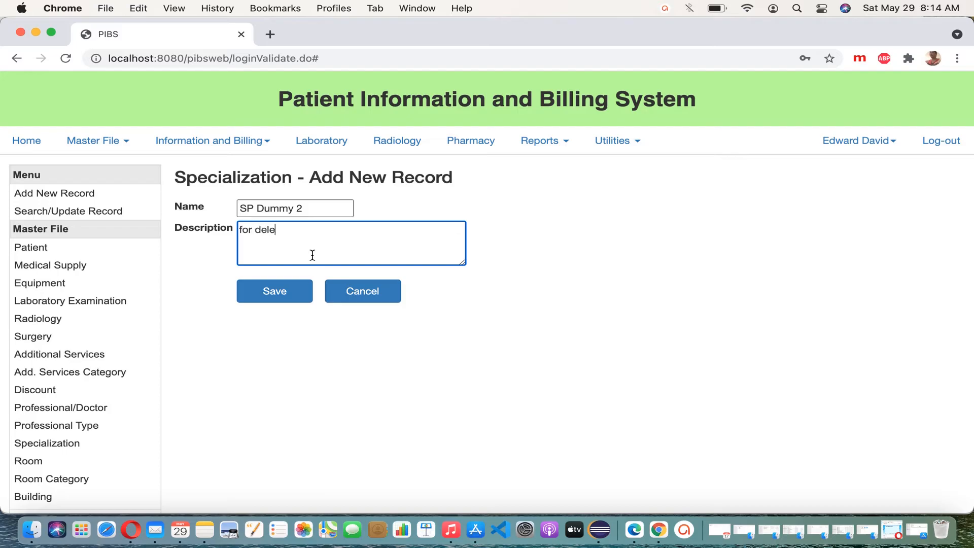
type("tion")
left_click(283, 297)
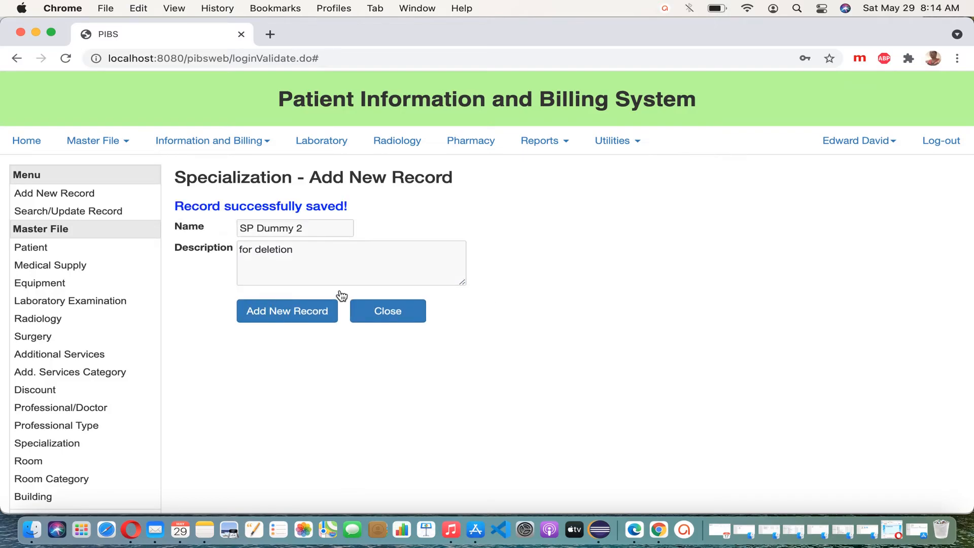
left_click(397, 313)
- Search the specializations for "dummy", then look through both pages of the full list and return to the first
type("dummy")
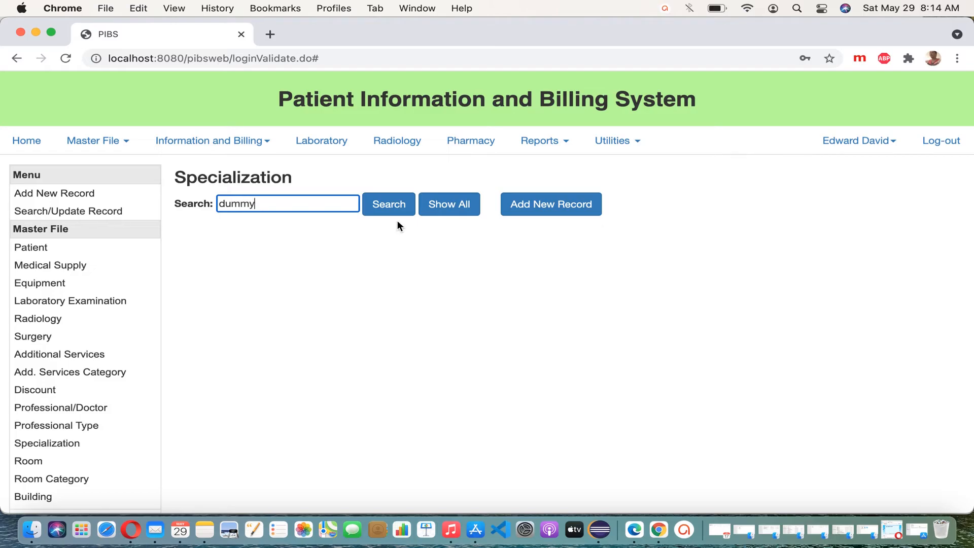
left_click(393, 206)
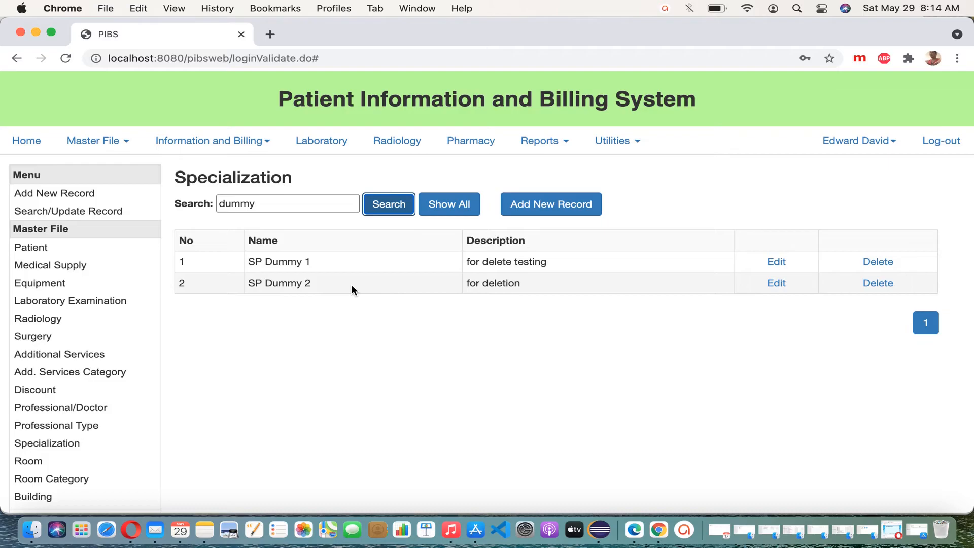
left_click(437, 205)
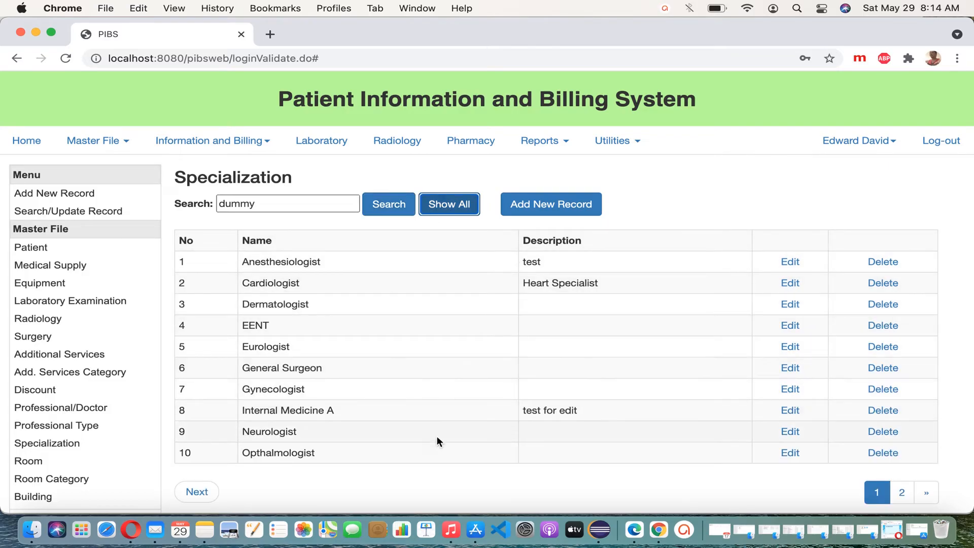
left_click(197, 493)
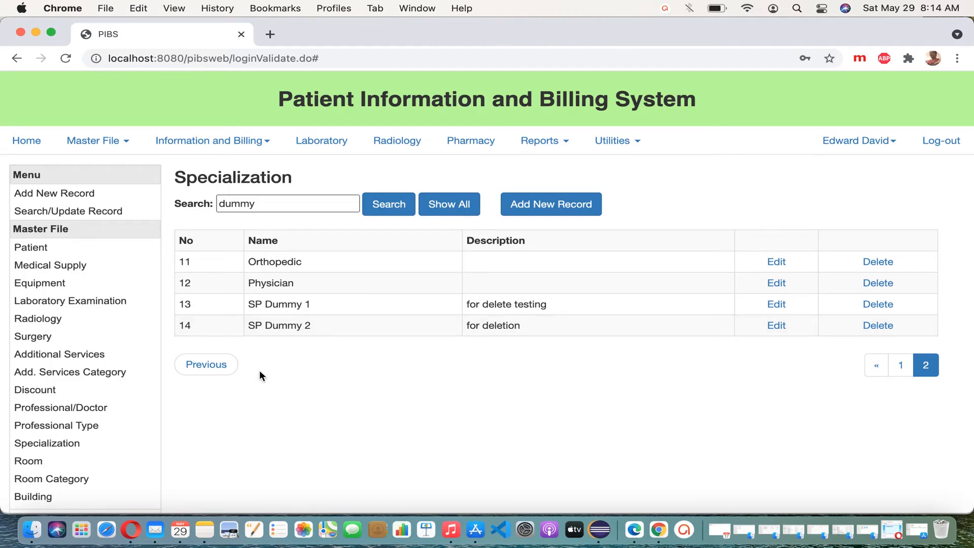
left_click(222, 375)
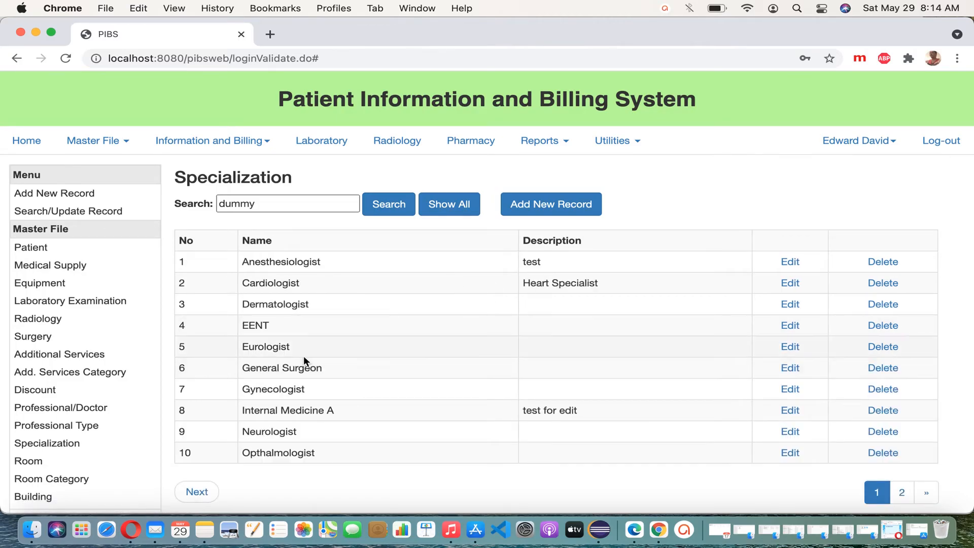
- Search for "dummy" and delete both the SP Dummy 1 and SP Dummy 2 records
left_click(386, 206)
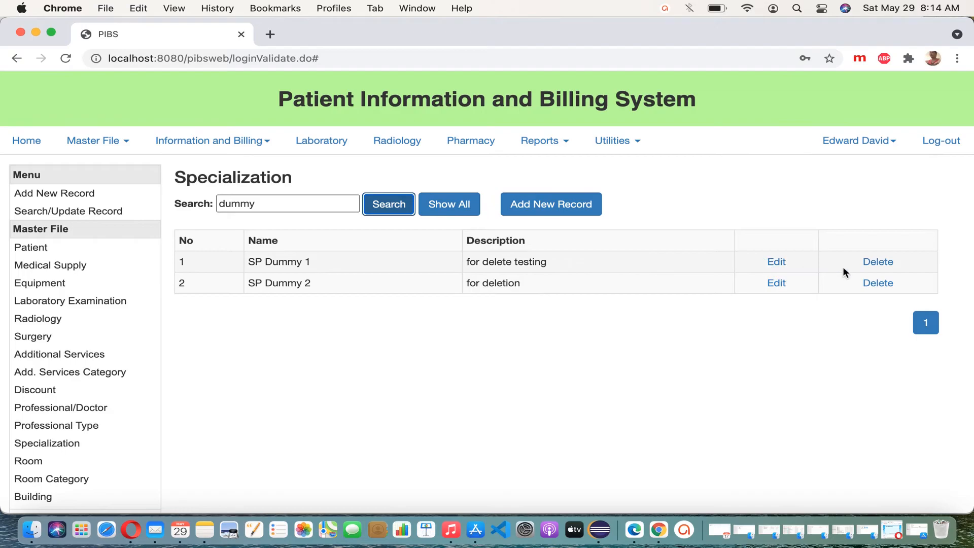
left_click(890, 263)
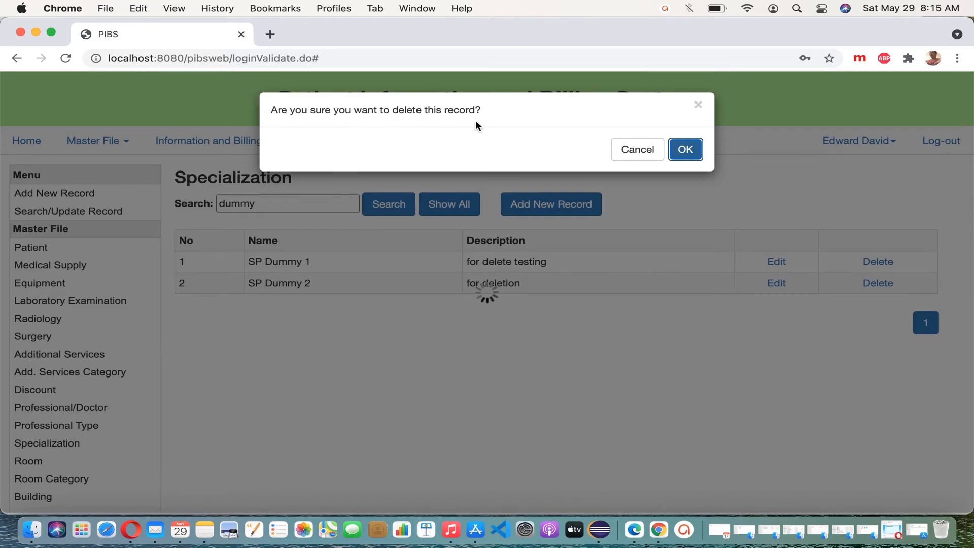
left_click(696, 157)
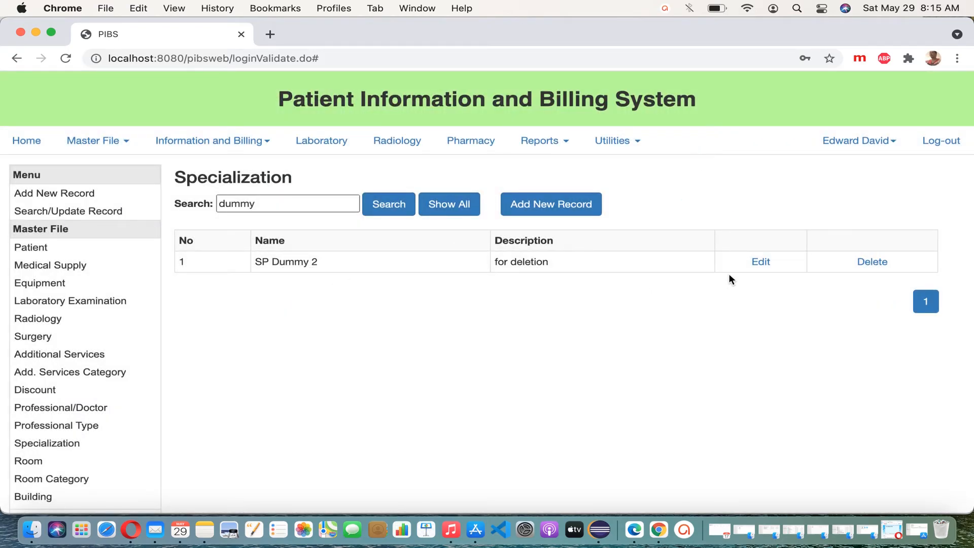
left_click(870, 264)
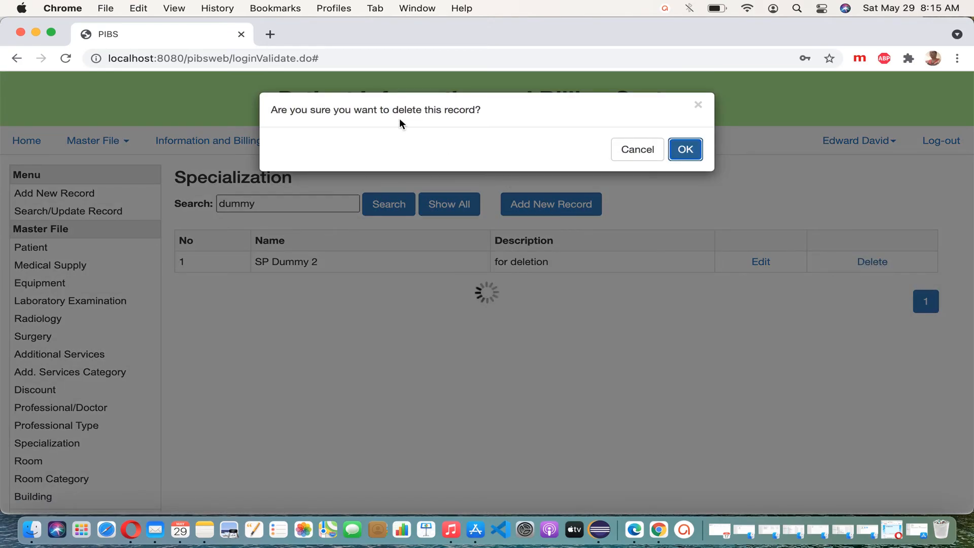
left_click(686, 149)
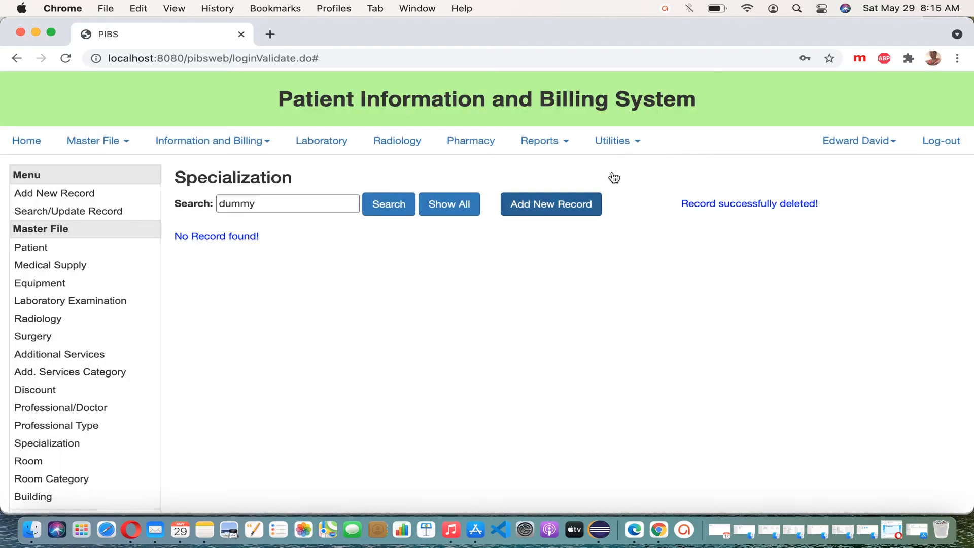
- Repeat the "dummy" search, then clear it and check both pages of the full specialization list for the deleted records
left_click(395, 214)
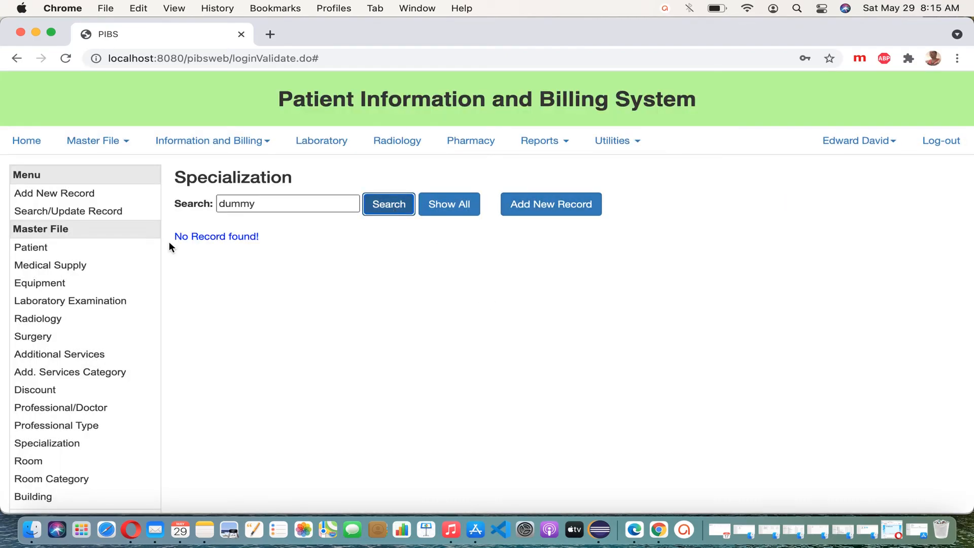
double_click(254, 205)
key("BackSpace")
left_click(462, 206)
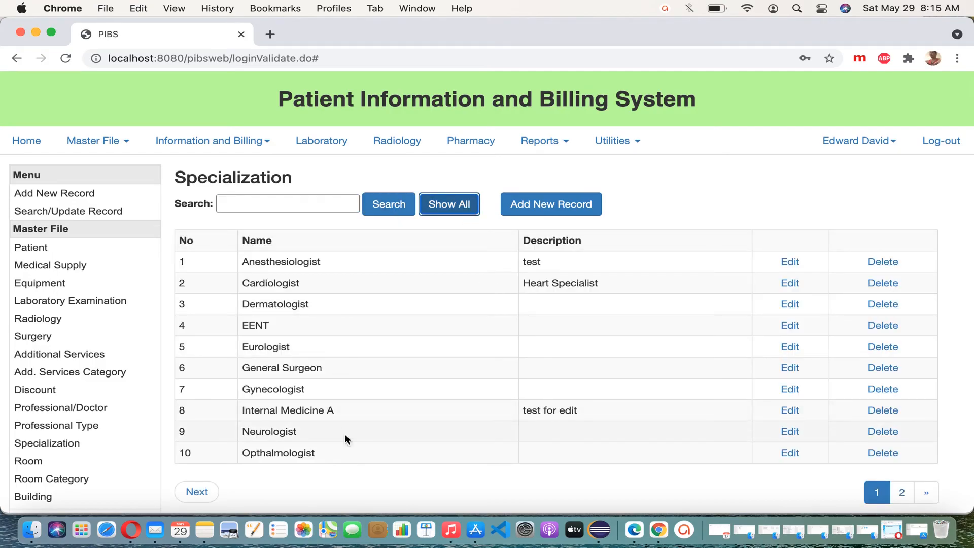
left_click(197, 492)
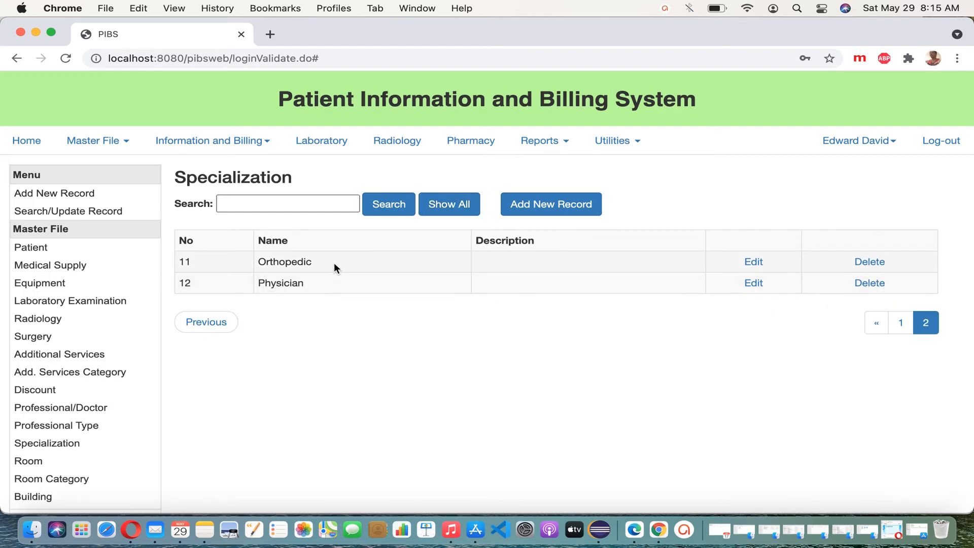
left_click(221, 329)
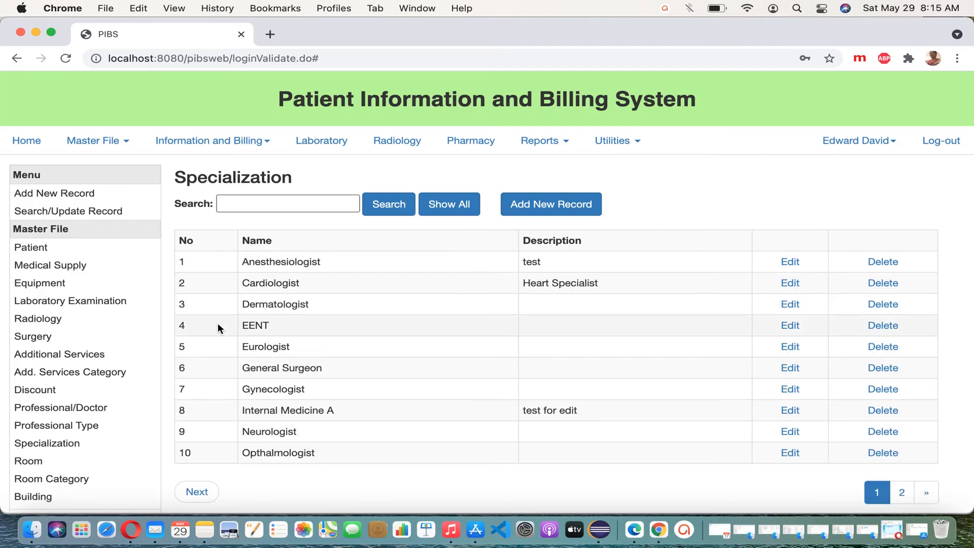
- Search the specializations in turn for "gyne", "anesthe" and "eent", checking the matching name
left_click(287, 210)
type("gyne")
left_click(383, 208)
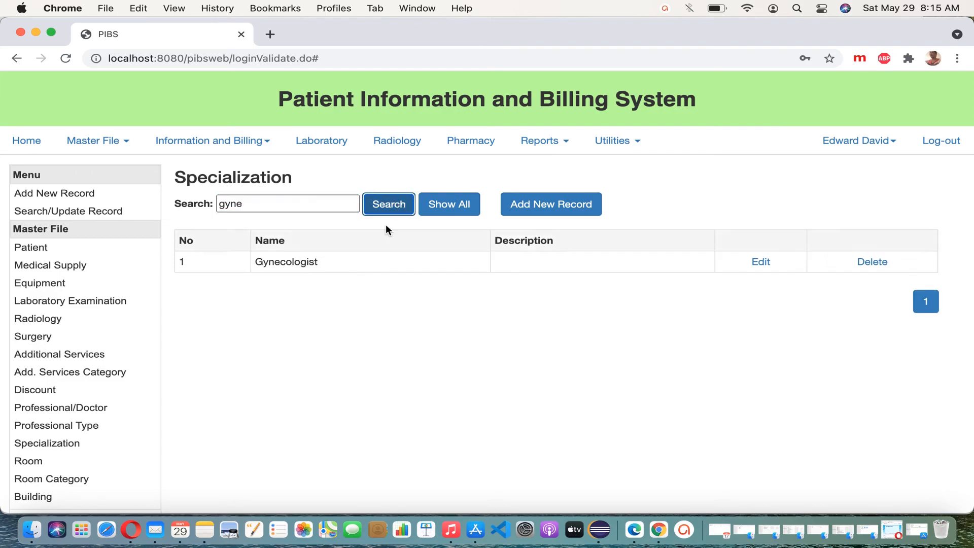
double_click(284, 198)
type("anesthe")
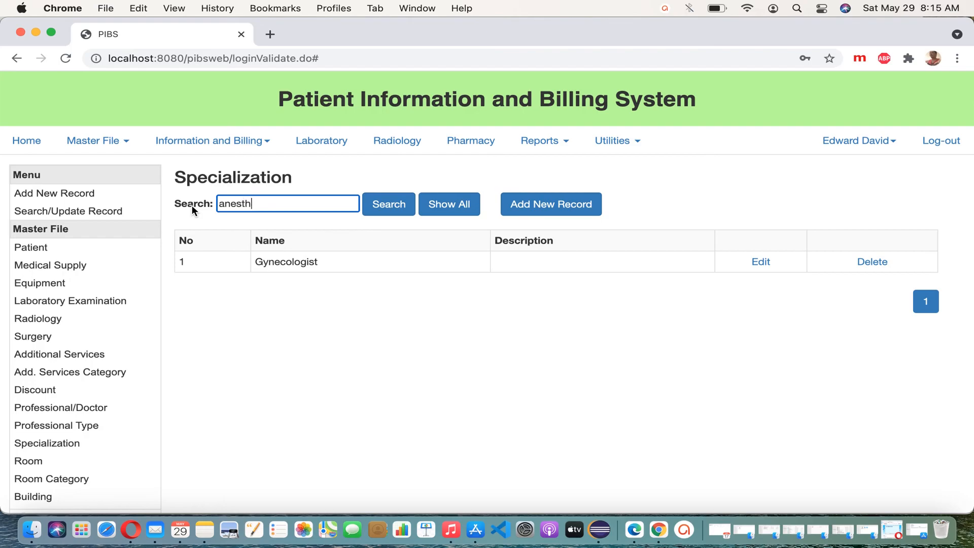
left_click(389, 208)
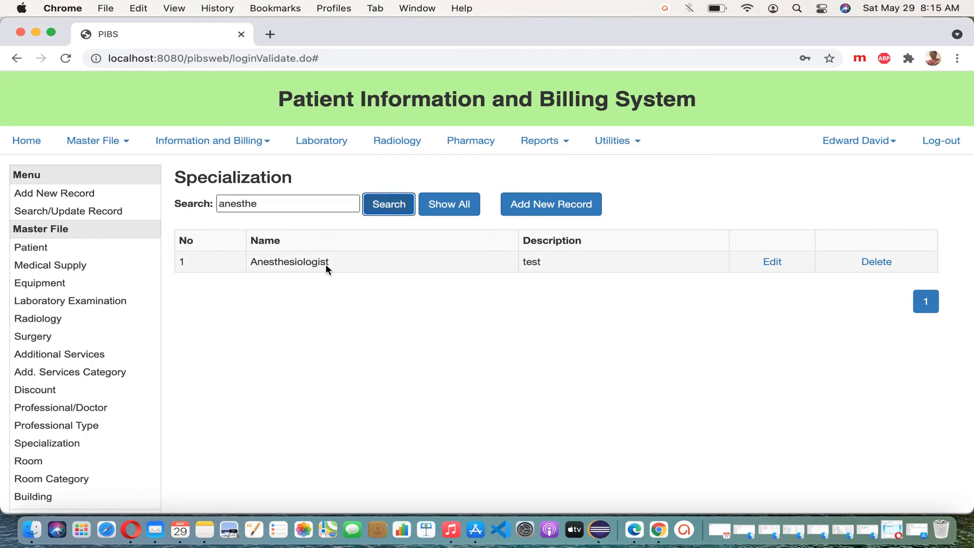
double_click(294, 262)
left_click_drag(274, 205, 178, 202)
type("eent")
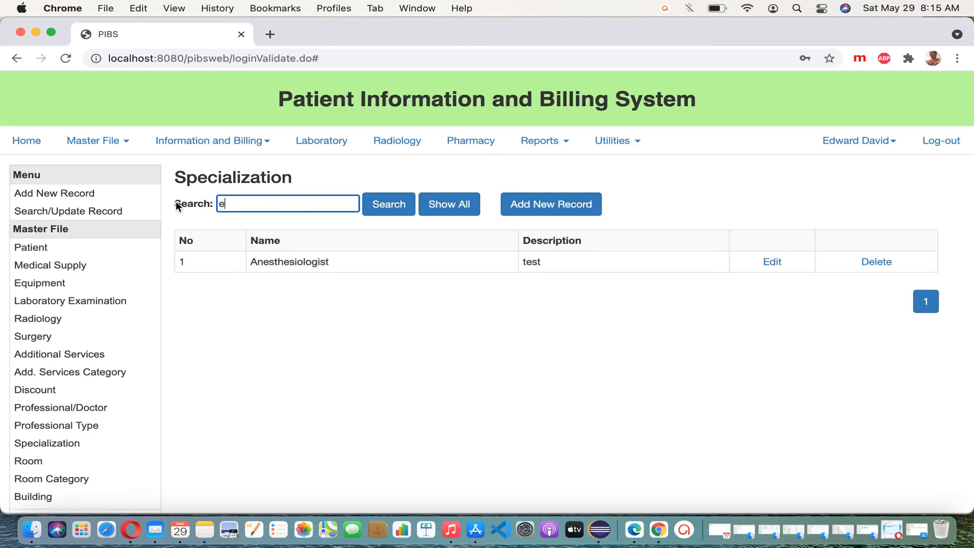
left_click(383, 204)
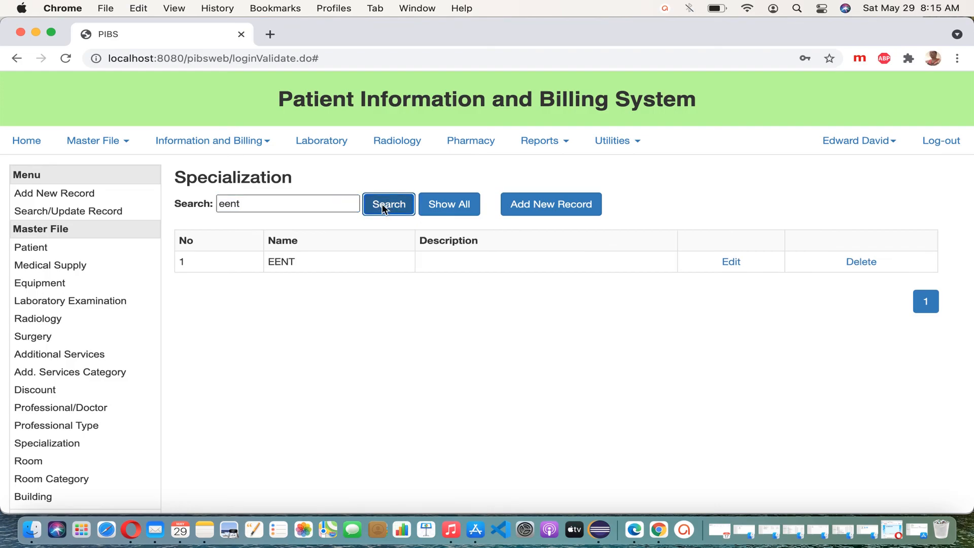
double_click(286, 261)
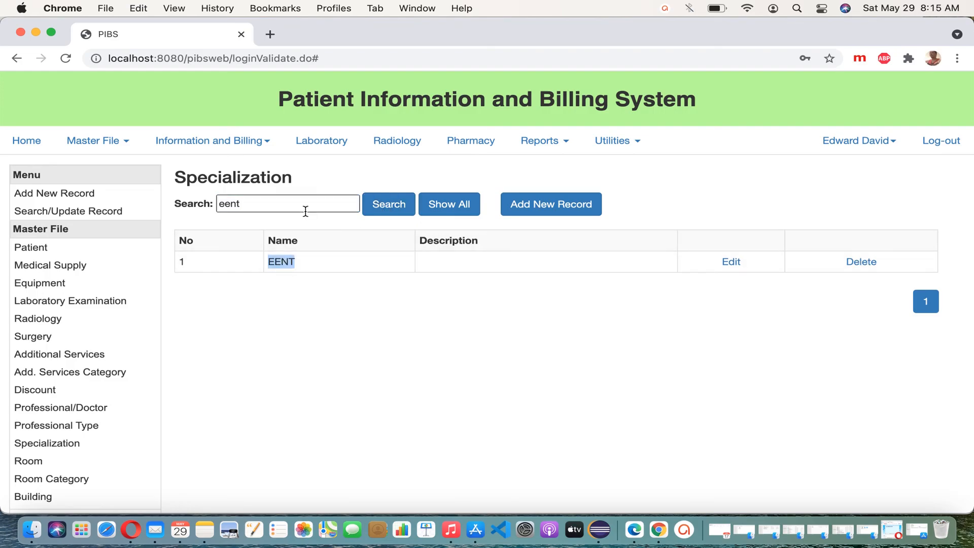
- Try a search with empty criteria, and list all specialization records
left_click(332, 203)
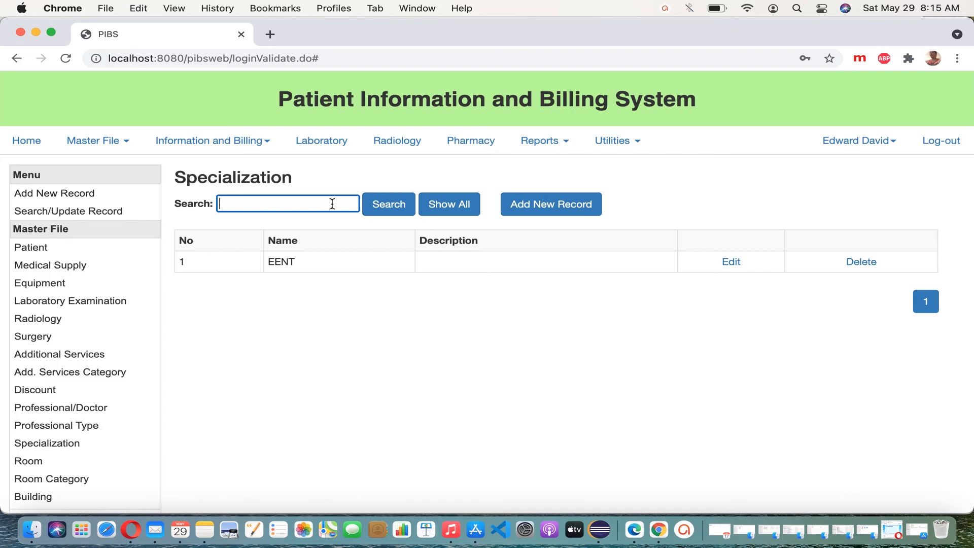
left_click(387, 204)
left_click(449, 205)
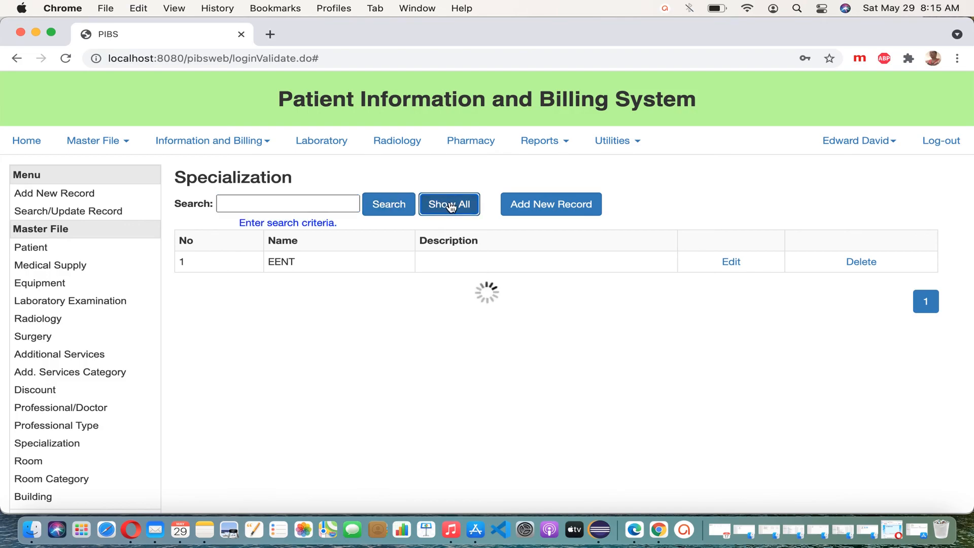